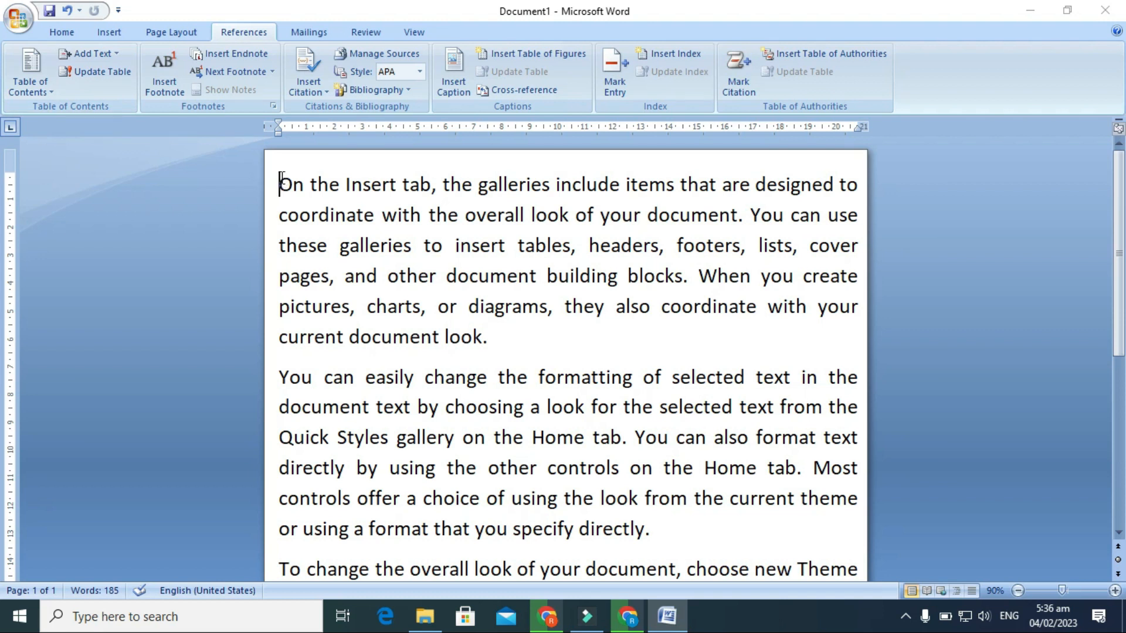
# Step: Add the heading line "Computer" above the first paragraph
pyautogui.press('Return')
pyautogui.click(298, 201)
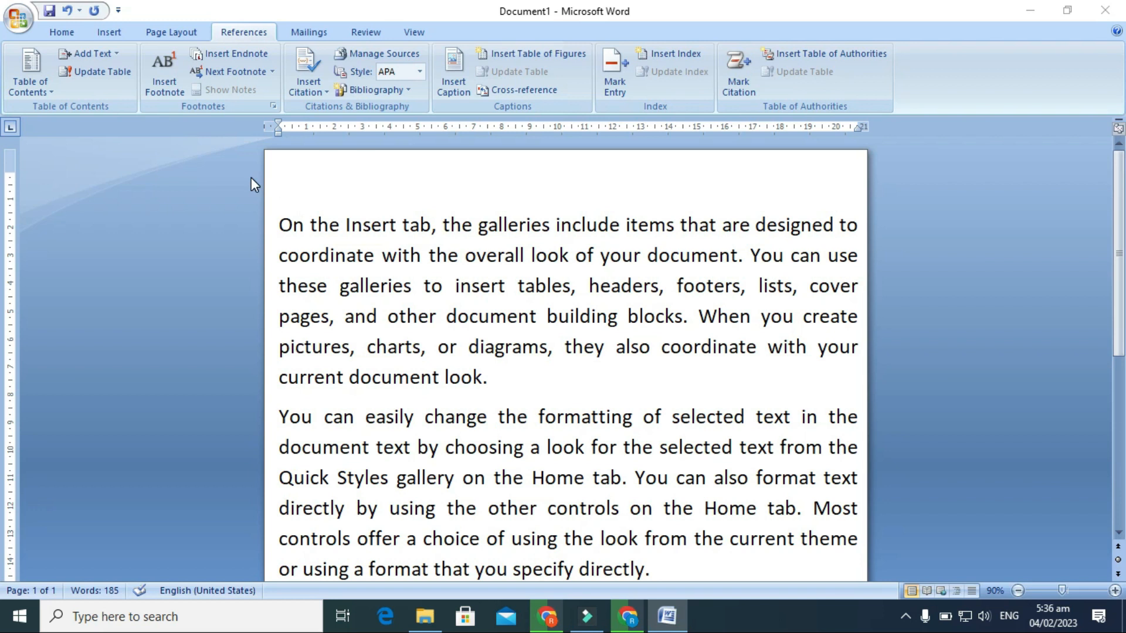
pyautogui.write('Computer')
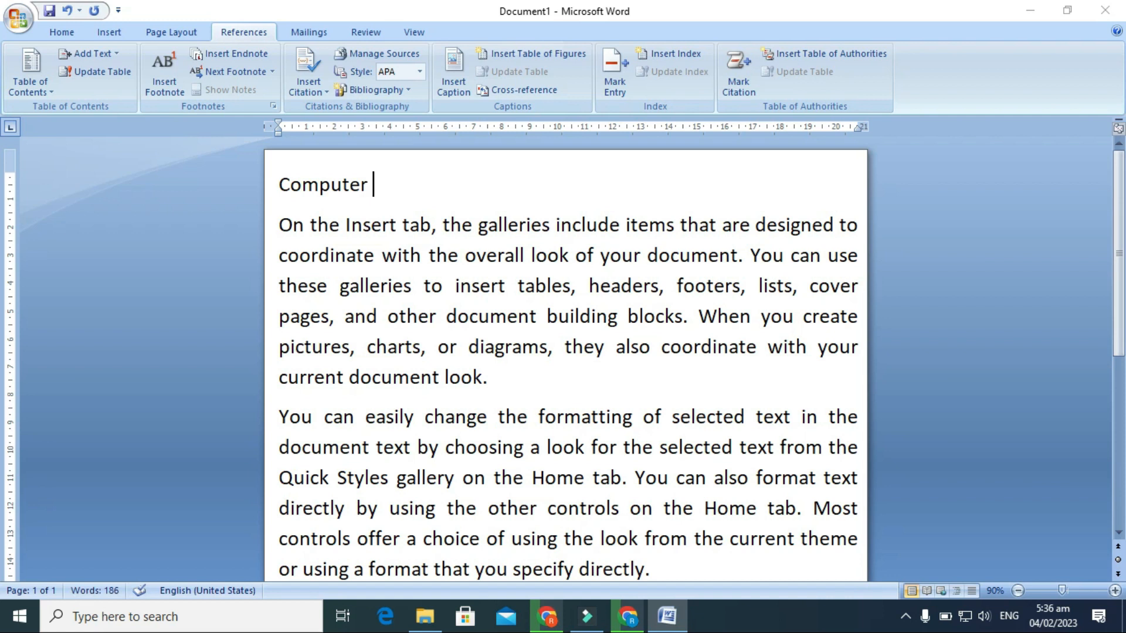
# Step: Add the heading line "Software" between the first and second paragraphs
pyautogui.click(533, 376)
pyautogui.scroll(-3, 533, 377)
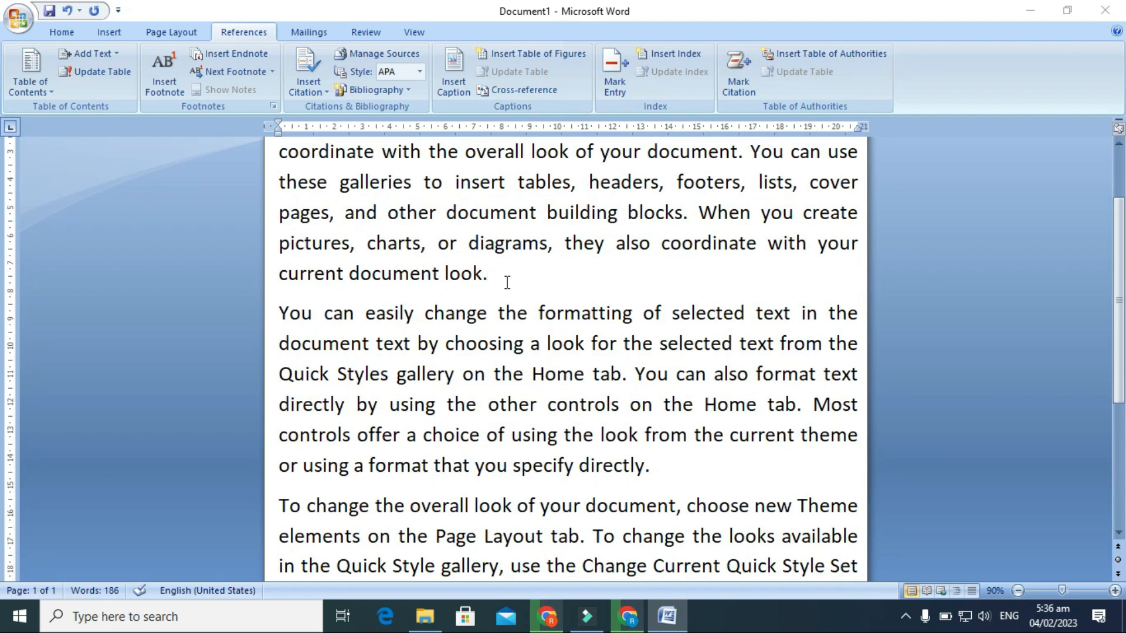
pyautogui.press('Return')
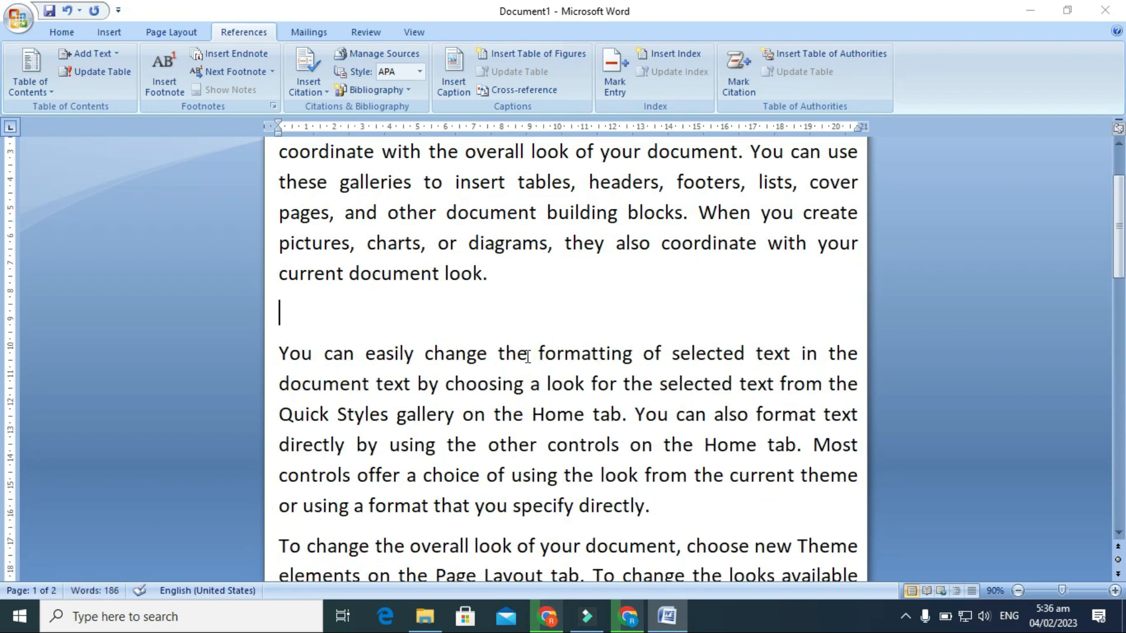
pyautogui.write('Software')
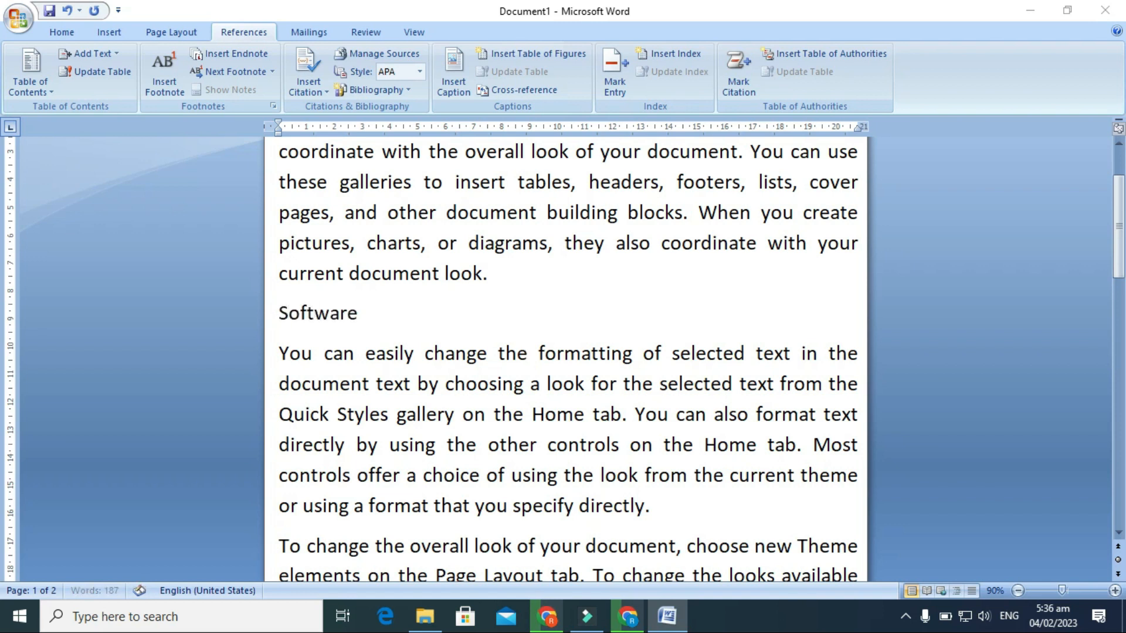
# Step: Add the heading line "Hardware" between the second and third paragraphs
pyautogui.scroll(-2, 575, 381)
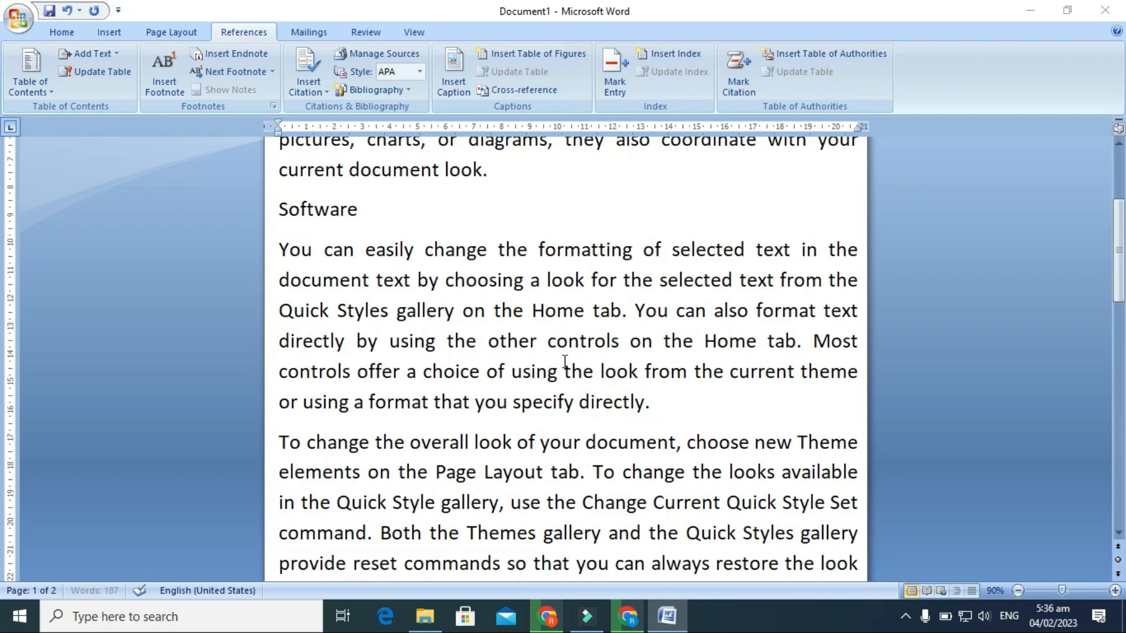
pyautogui.click(657, 350)
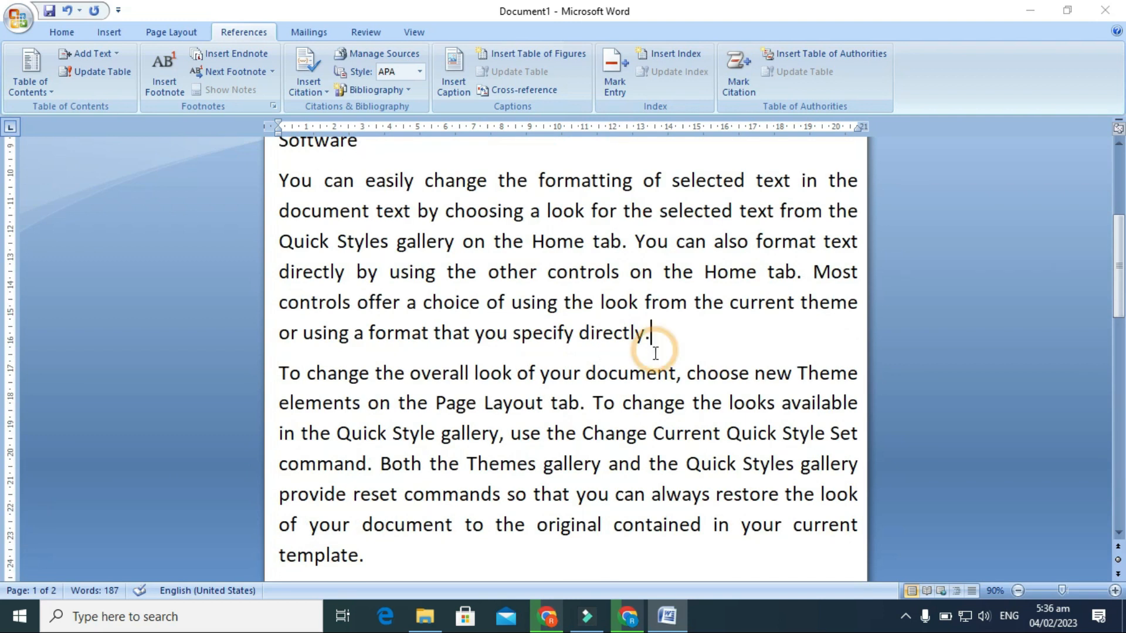
pyautogui.press('Return')
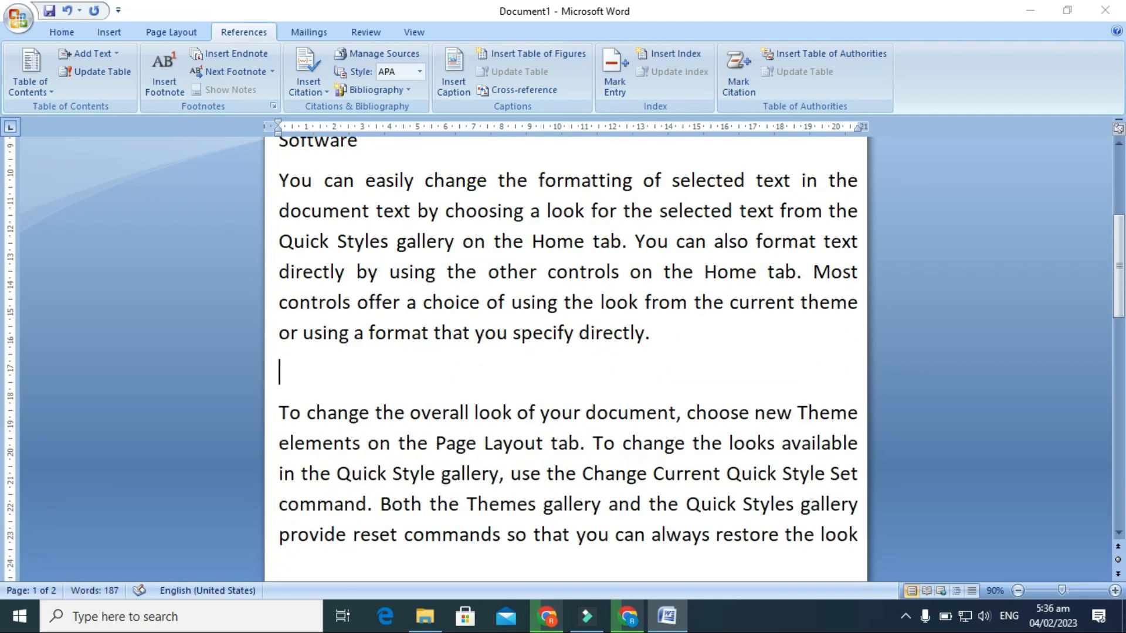
pyautogui.write('Hardware')
# Step: Mark the "Computer" heading as Level 1 text for the table of contents
pyautogui.scroll(5, 415, 187)
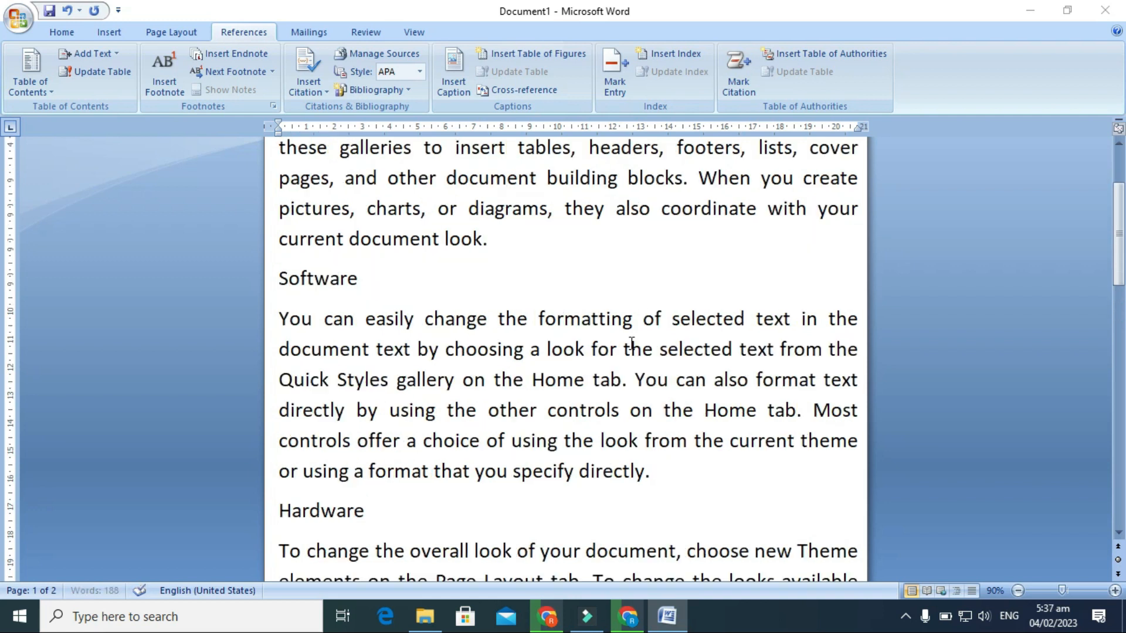
pyautogui.click(390, 176)
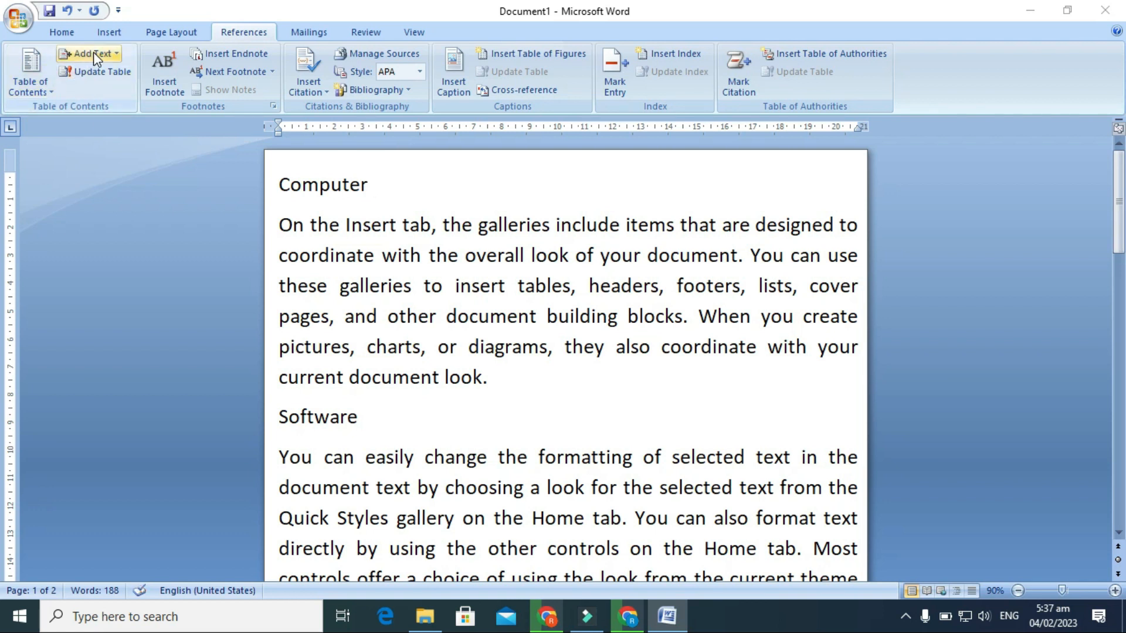
pyautogui.moveTo(372, 187); pyautogui.dragTo(278, 186)
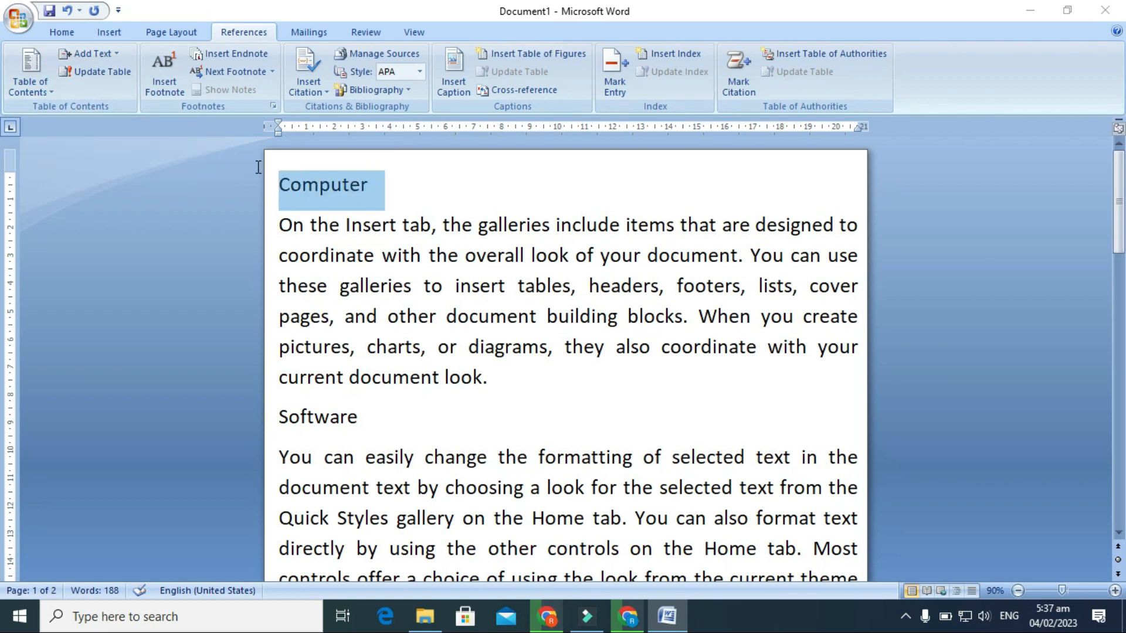
pyautogui.click(114, 54)
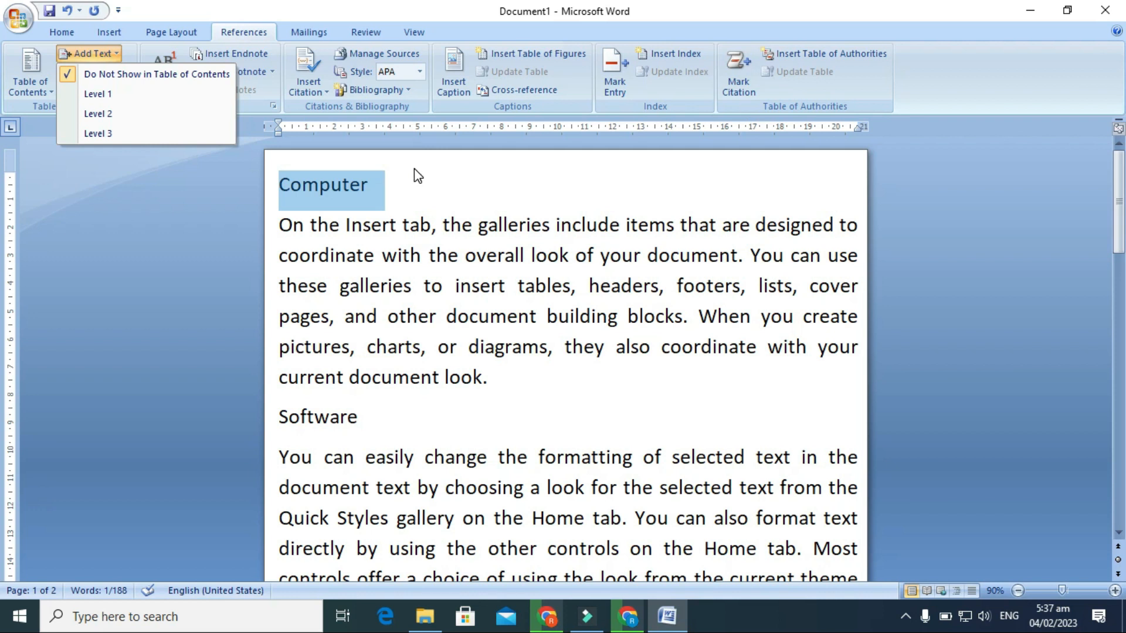
pyautogui.click(414, 171)
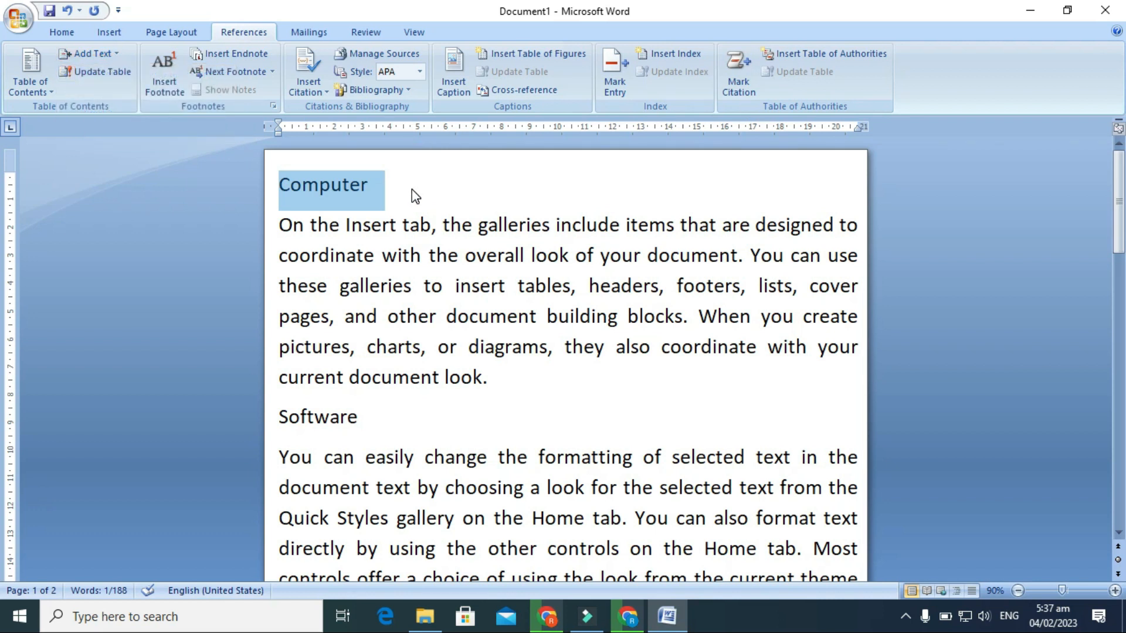
pyautogui.click(105, 53)
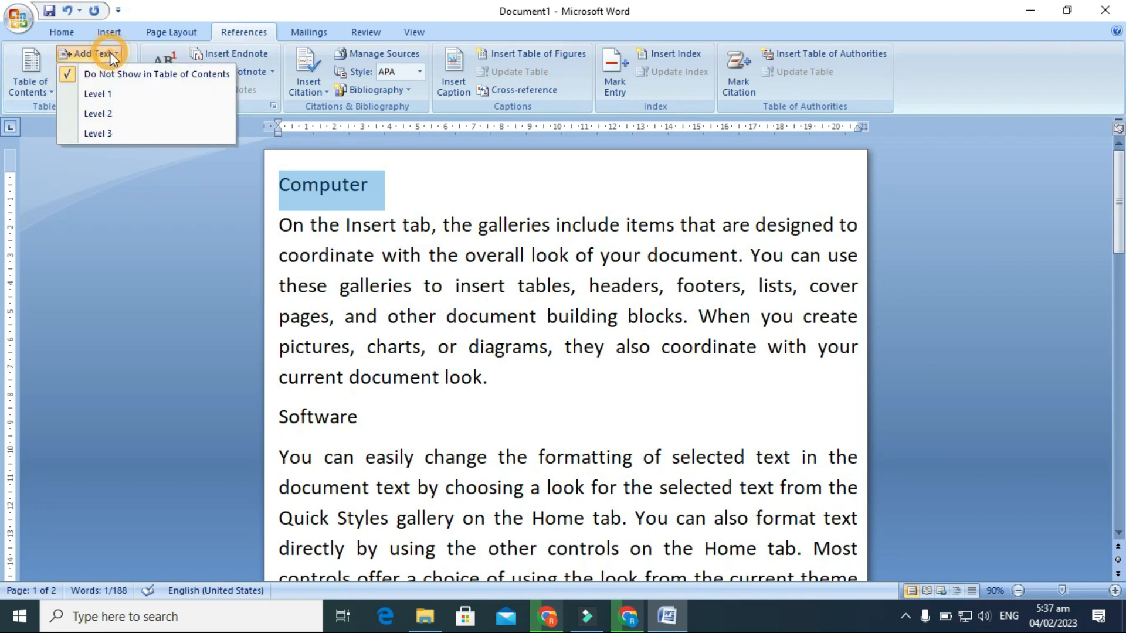
pyautogui.click(119, 94)
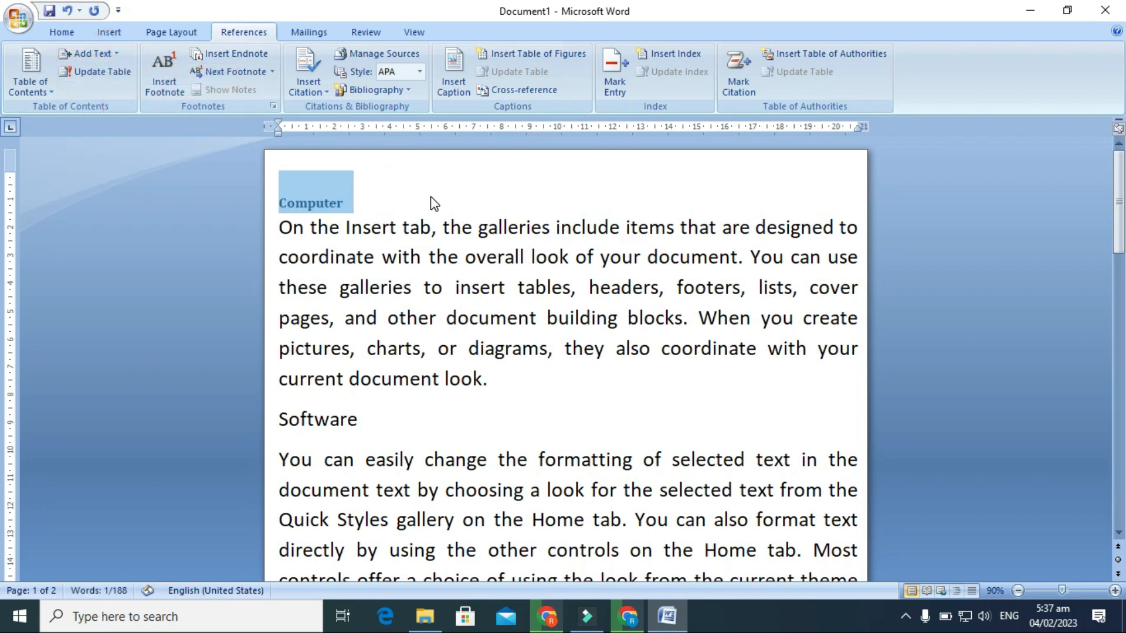
# Step: Mark the "Software" heading as Level 2 text for the table of contents
pyautogui.moveTo(391, 428); pyautogui.dragTo(276, 427)
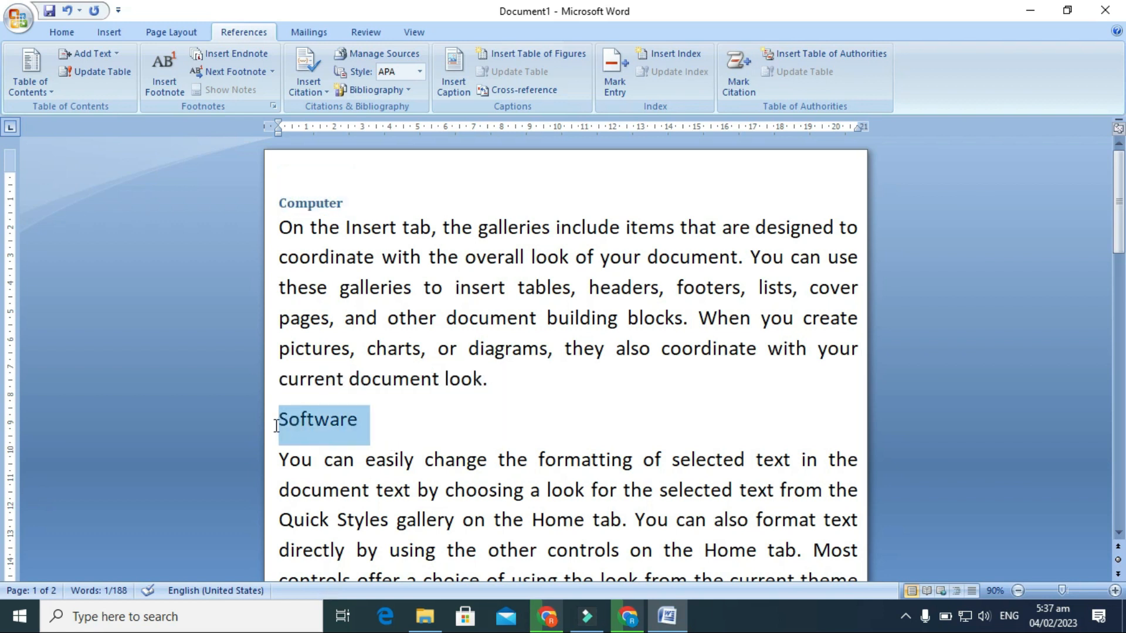
pyautogui.click(115, 55)
pyautogui.click(132, 115)
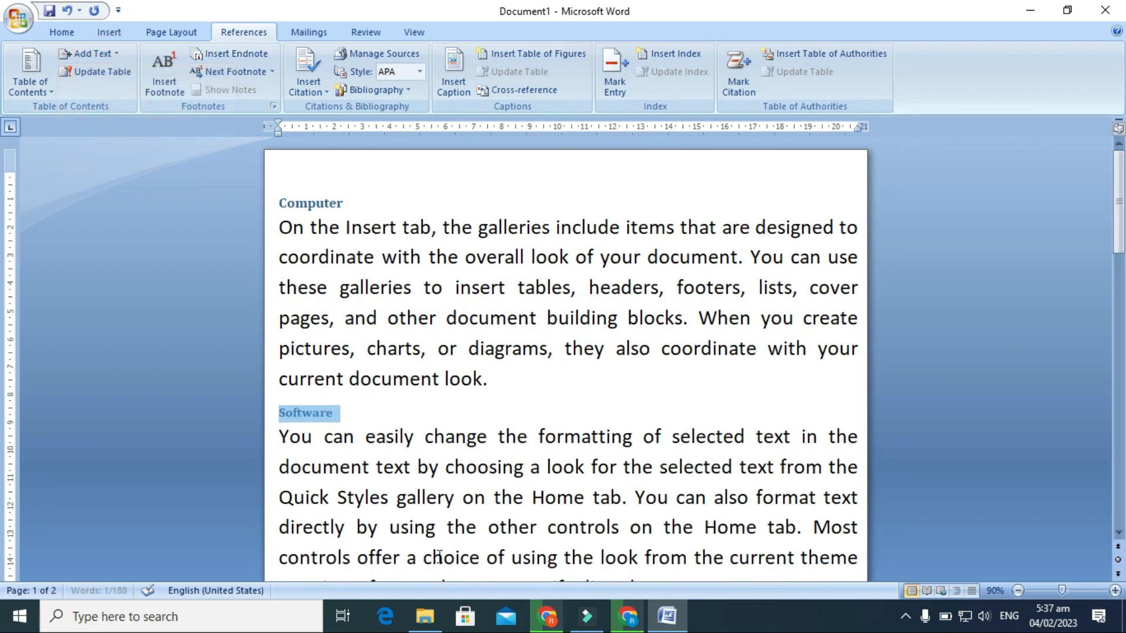
# Step: Mark the "Hardware" heading as Level 3 text for the table of contents
pyautogui.scroll(-3, 439, 556)
pyautogui.moveTo(378, 397); pyautogui.dragTo(267, 387)
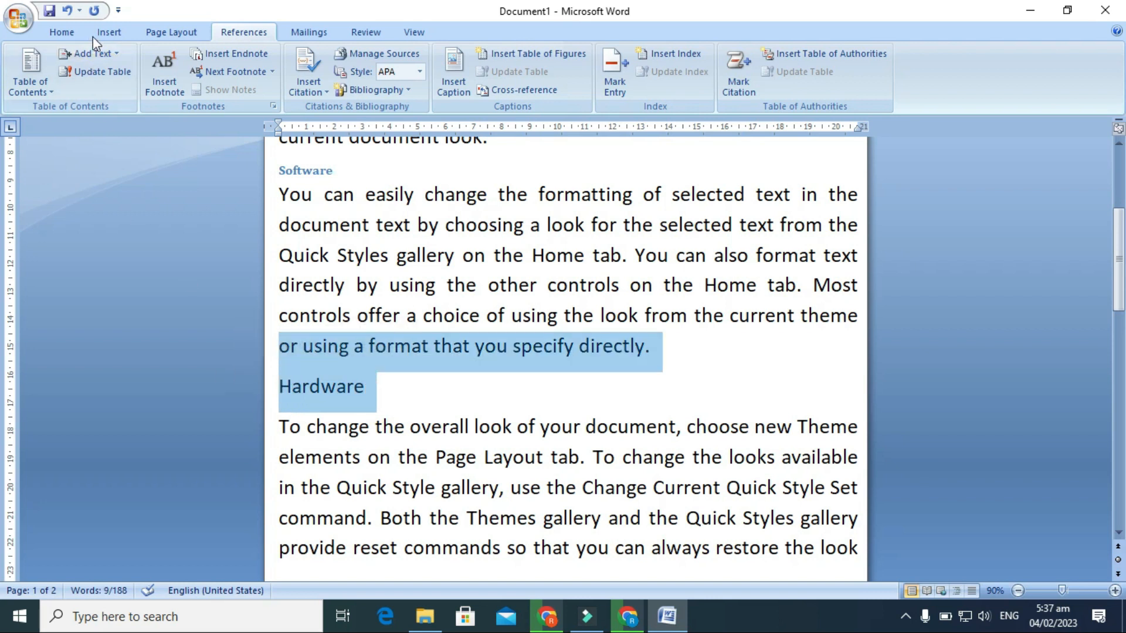
pyautogui.moveTo(408, 395); pyautogui.dragTo(270, 385)
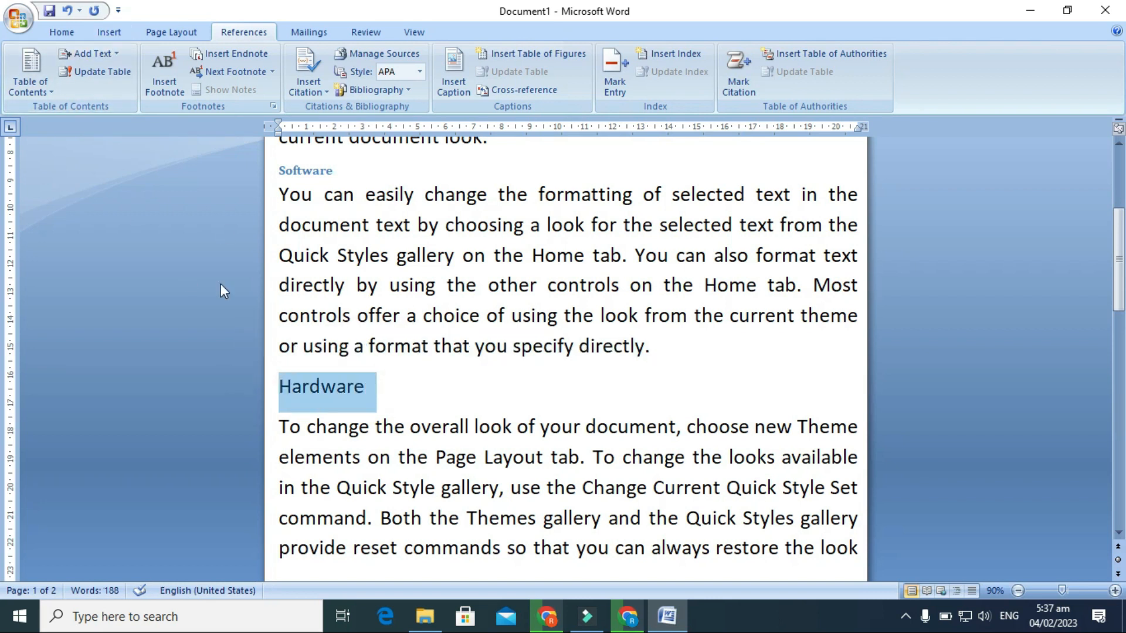
pyautogui.click(118, 55)
pyautogui.click(136, 131)
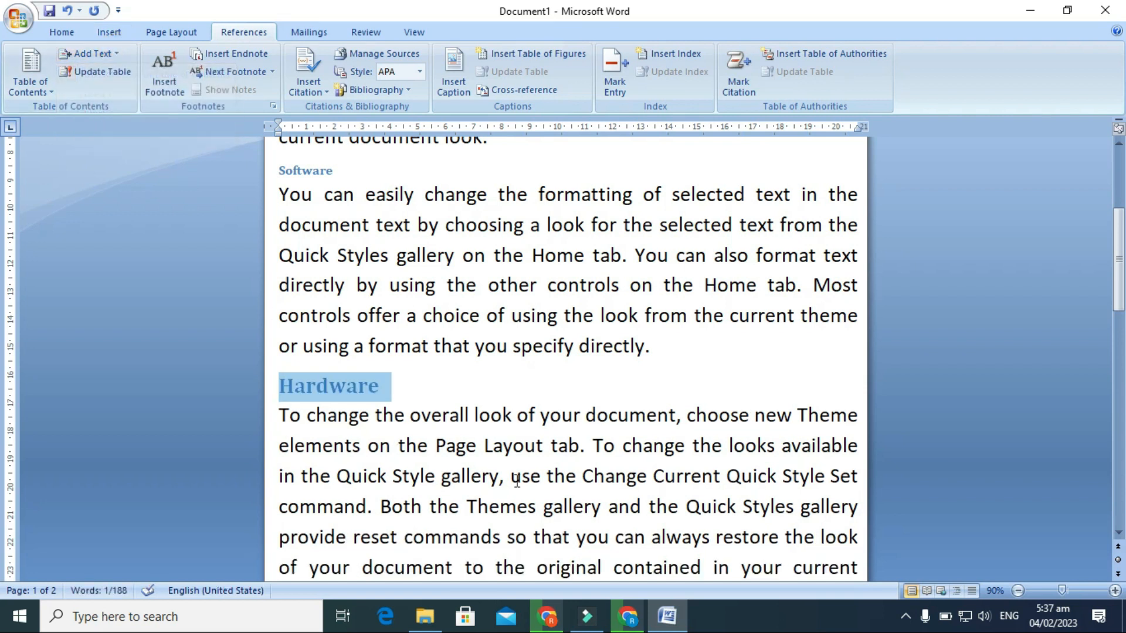
pyautogui.click(465, 392)
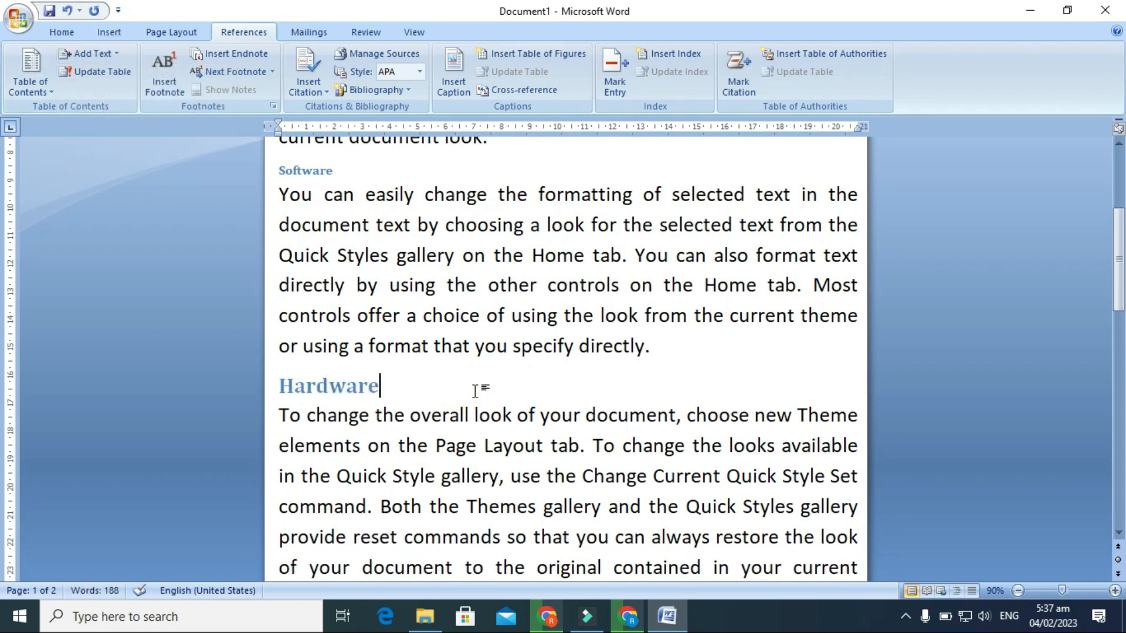
# Step: Insert a page break before the "Computer" heading so that a blank first page precedes the text
pyautogui.scroll(3, 478, 388)
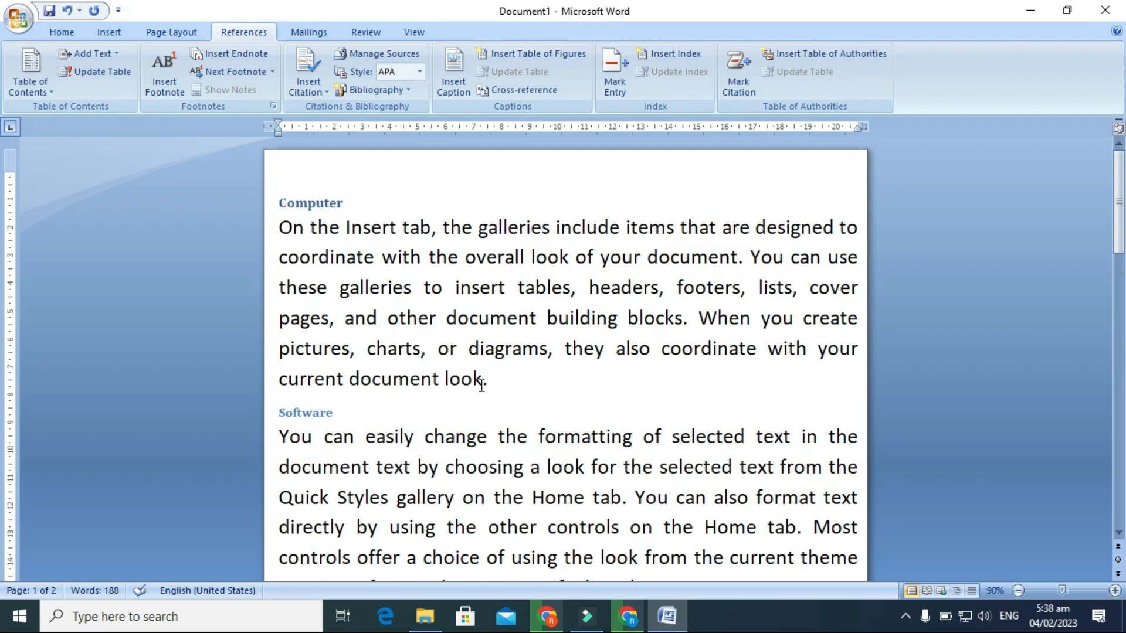
pyautogui.click(284, 181)
pyautogui.hotkey('ctrl', 'Return')
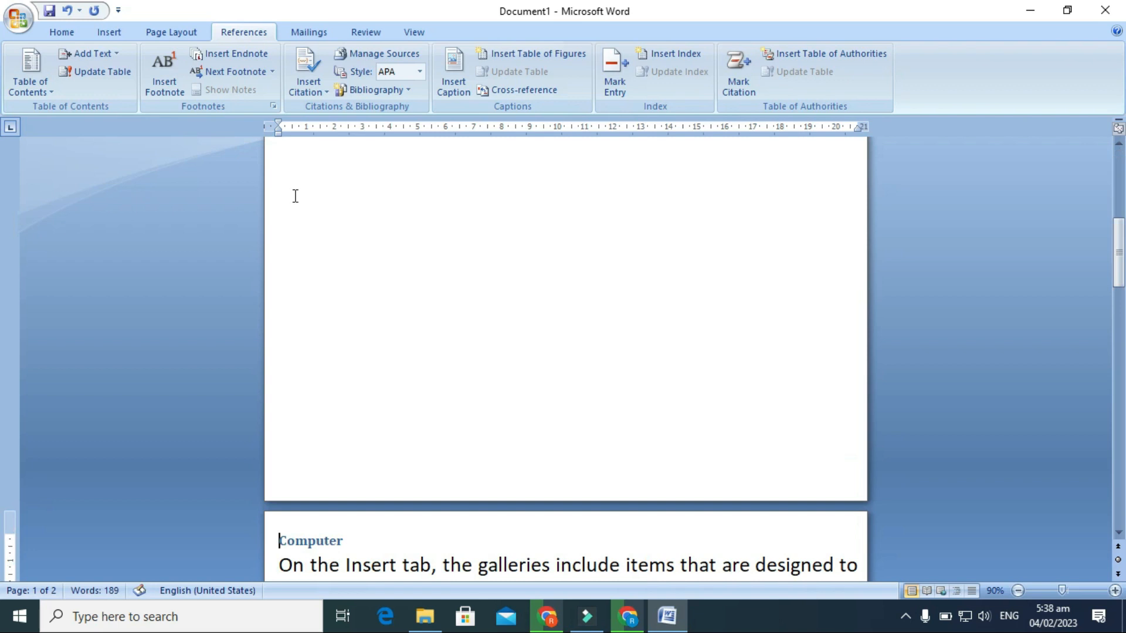
# Step: Insert the built-in Automatic Table 1 table of contents at the start of the blank first page
pyautogui.scroll(10, 296, 197)
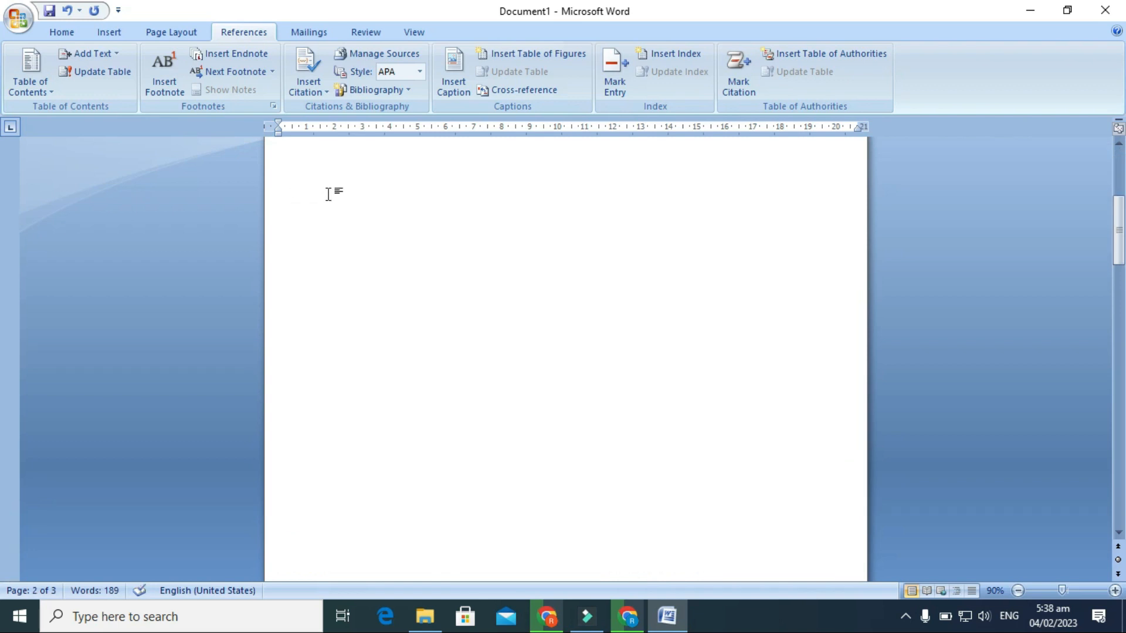
pyautogui.click(361, 203)
pyautogui.scroll(-15, 371, 214)
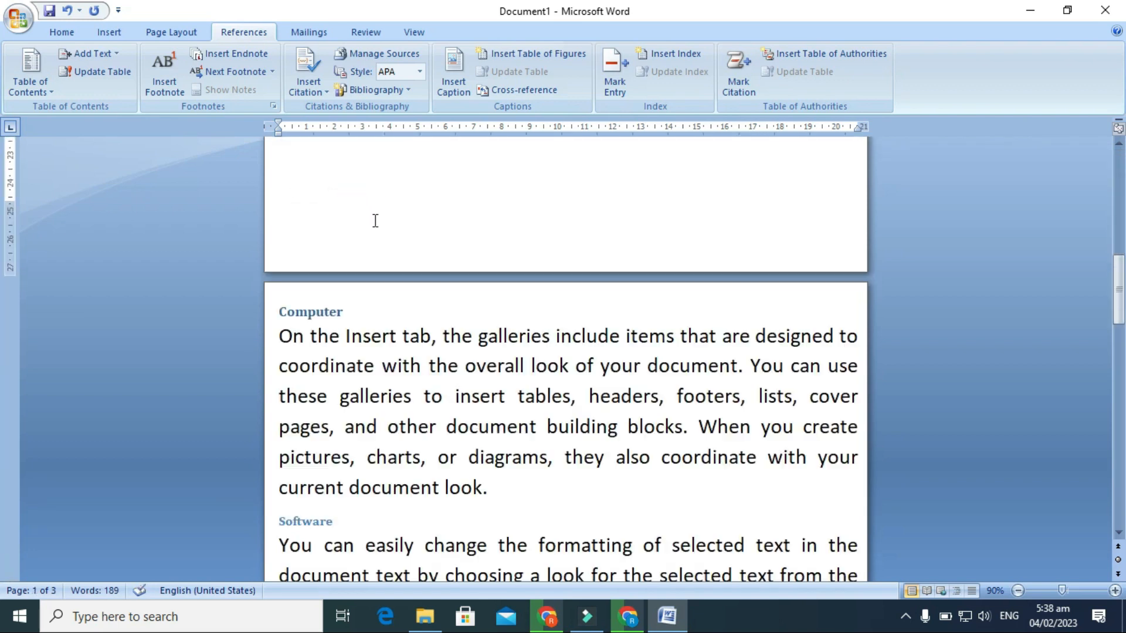
pyautogui.scroll(-4, 376, 228)
pyautogui.scroll(5, 375, 232)
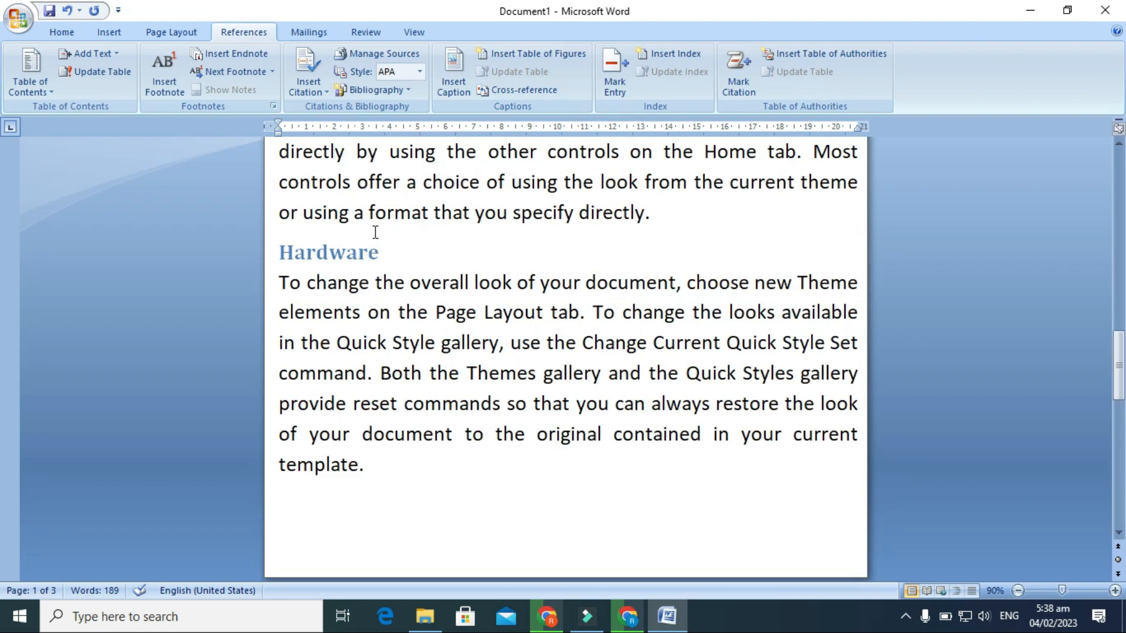
pyautogui.scroll(10, 375, 233)
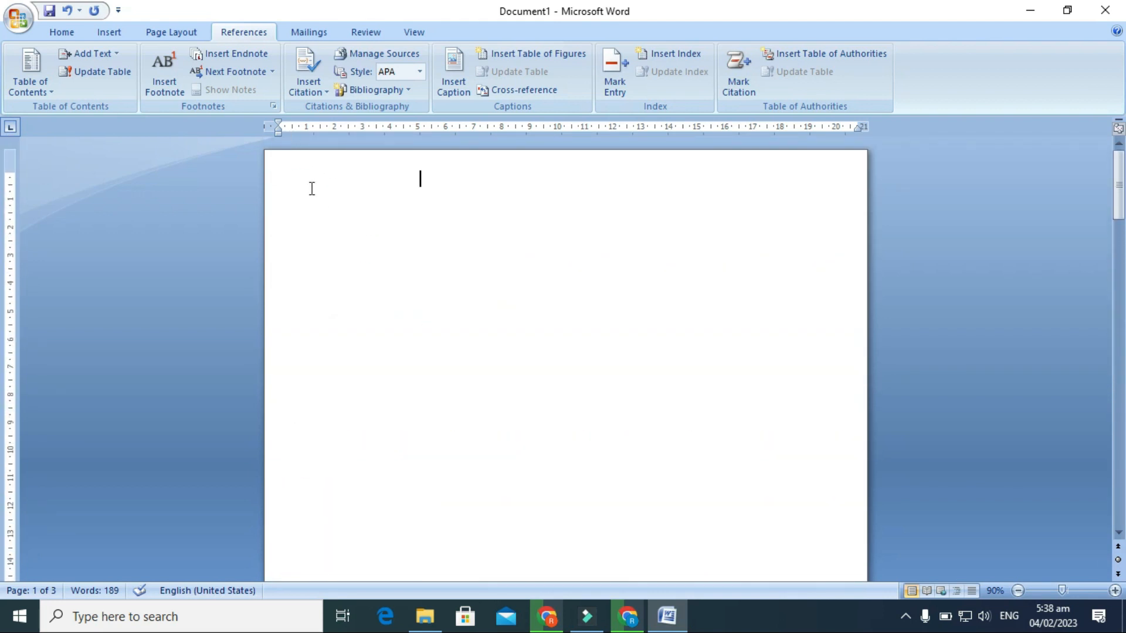
pyautogui.tripleClick(311, 184)
pyautogui.click(353, 238)
pyautogui.click(291, 179)
pyautogui.click(45, 92)
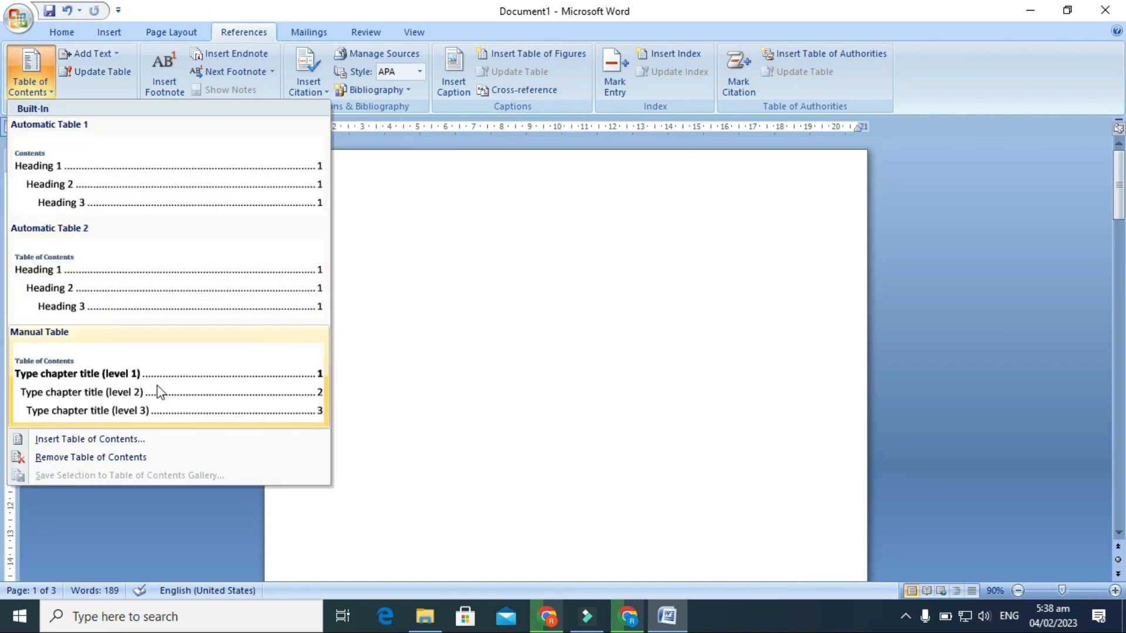
pyautogui.click(229, 178)
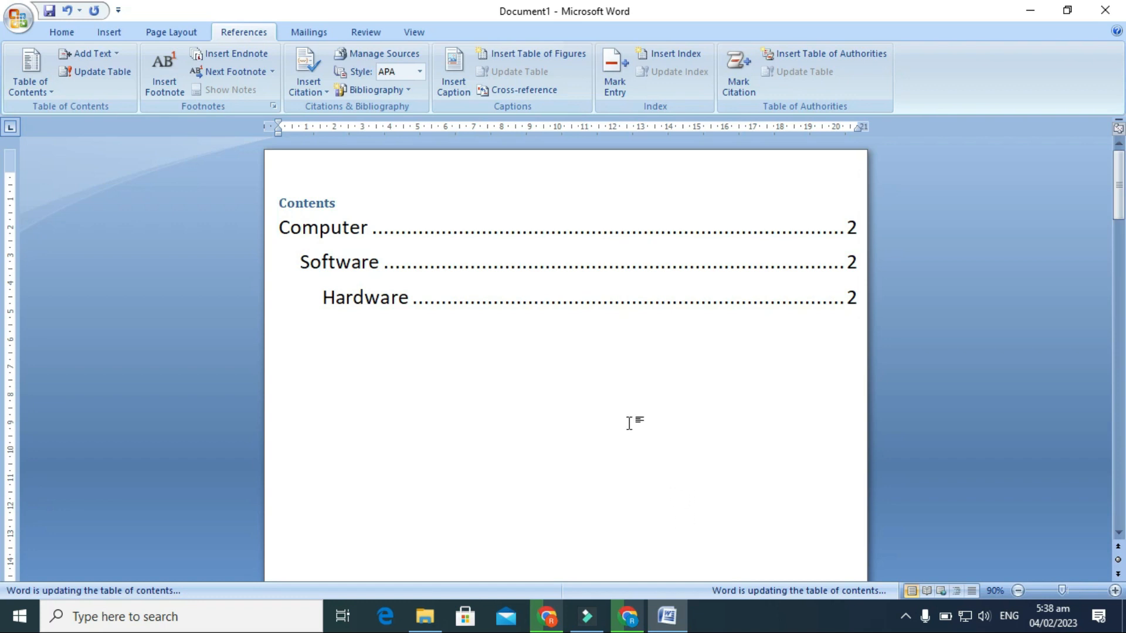
# Step: Follow the Computer and Software links in the table of contents to their headings, returning to the contents page after each
pyautogui.click(498, 233)
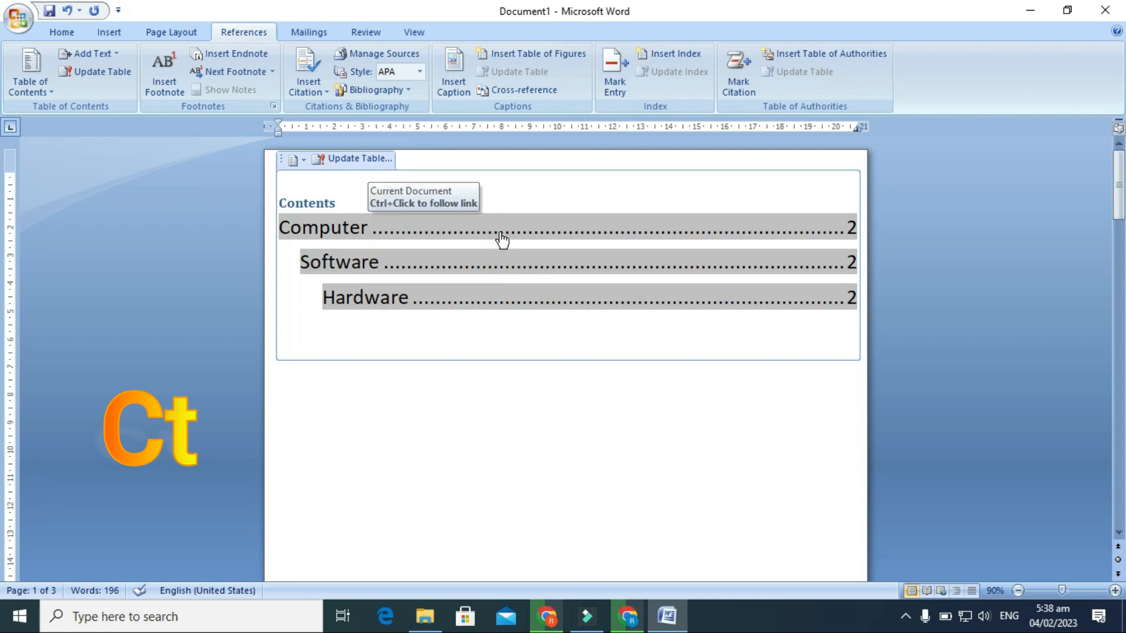
pyautogui.keyDown('ctrl'); pyautogui.click(500, 230); pyautogui.keyUp('ctrl')
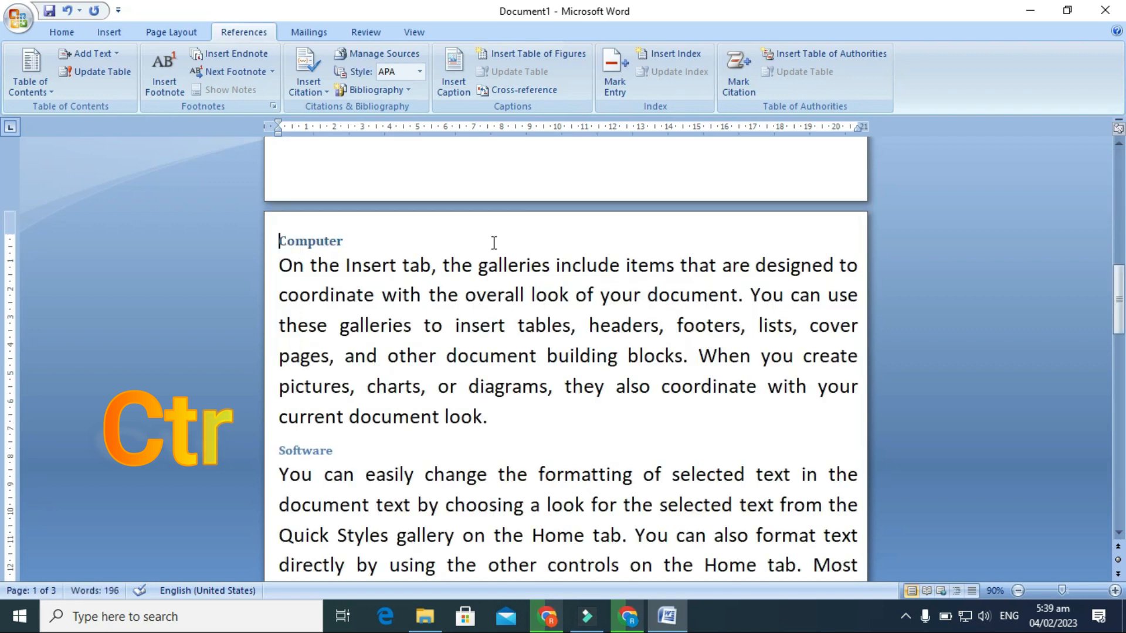
pyautogui.hotkey('ctrl', 'Home')
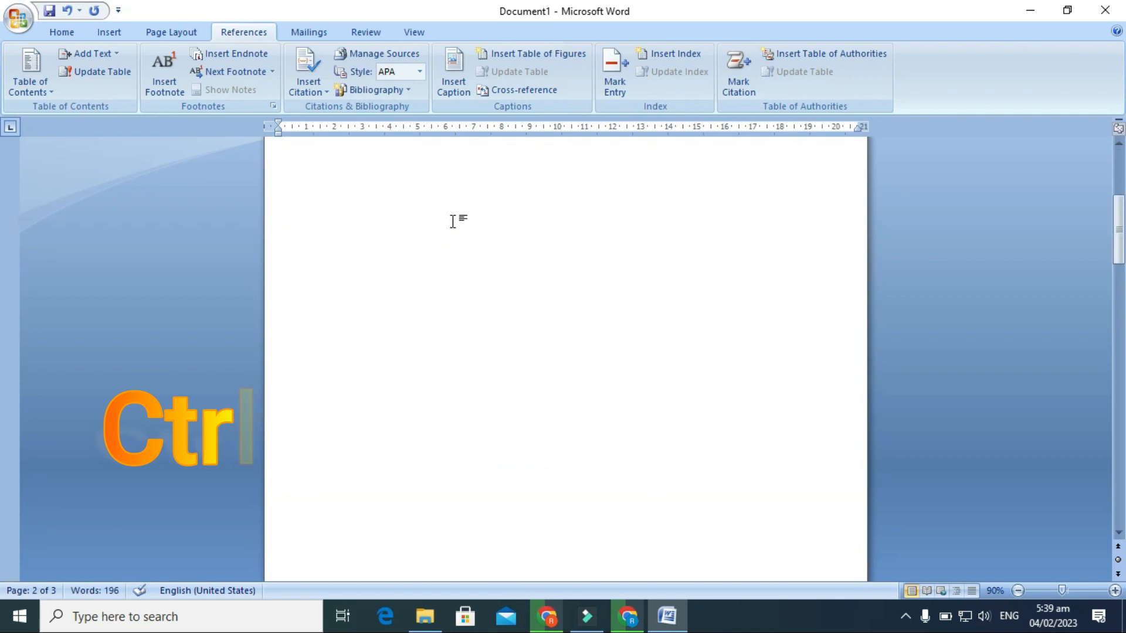
pyautogui.click(453, 262)
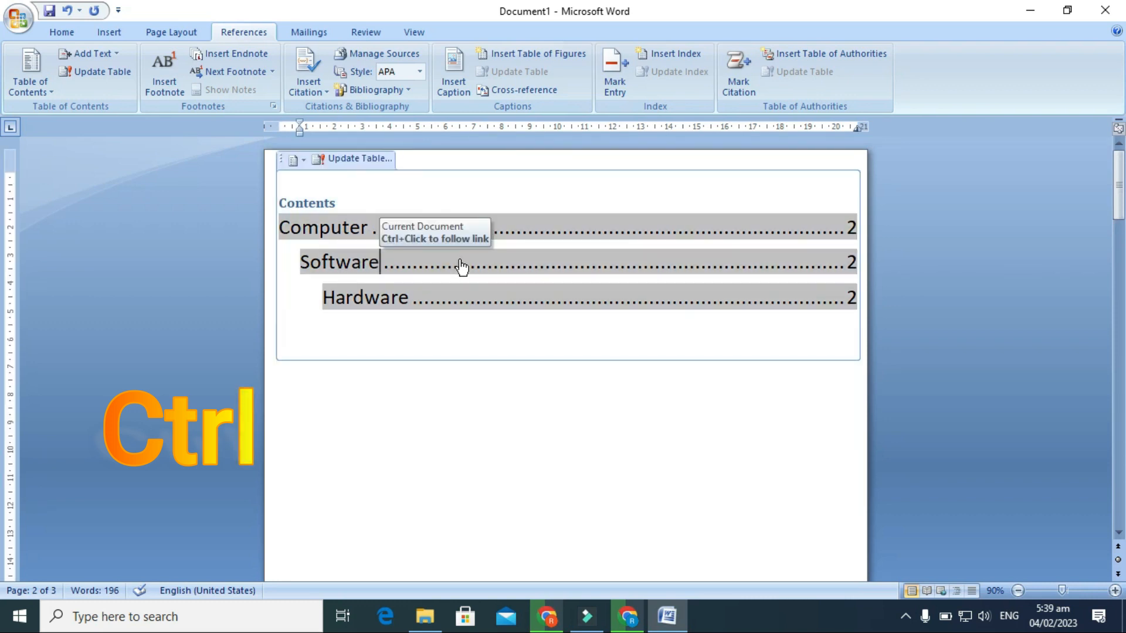
pyautogui.keyDown('ctrl'); pyautogui.click(461, 267); pyautogui.keyUp('ctrl')
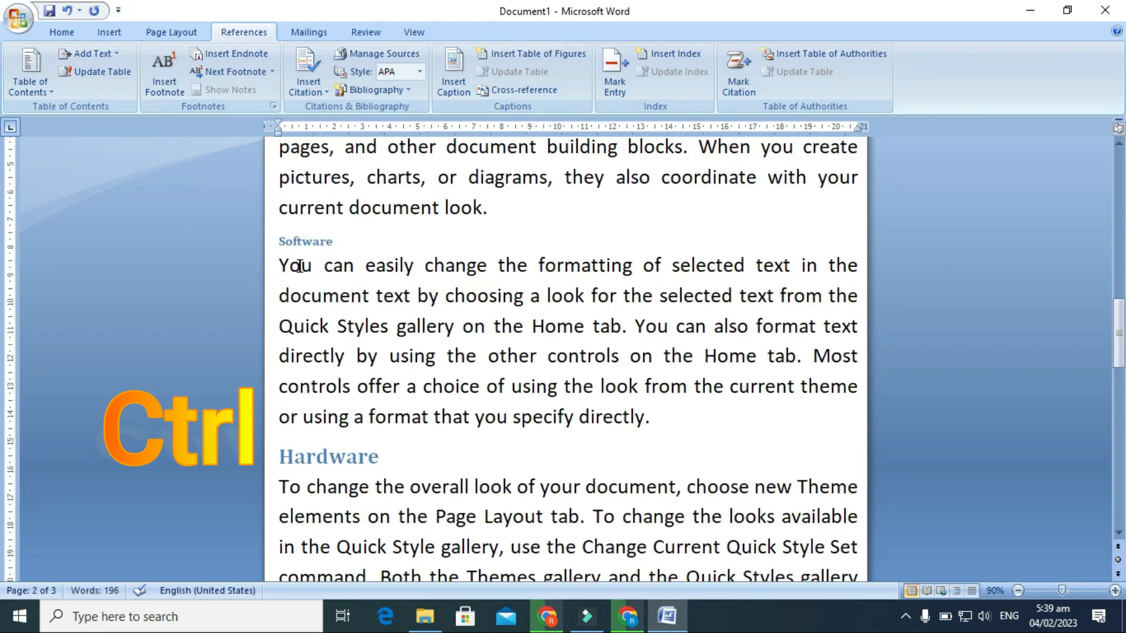
pyautogui.scroll(6, 445, 249)
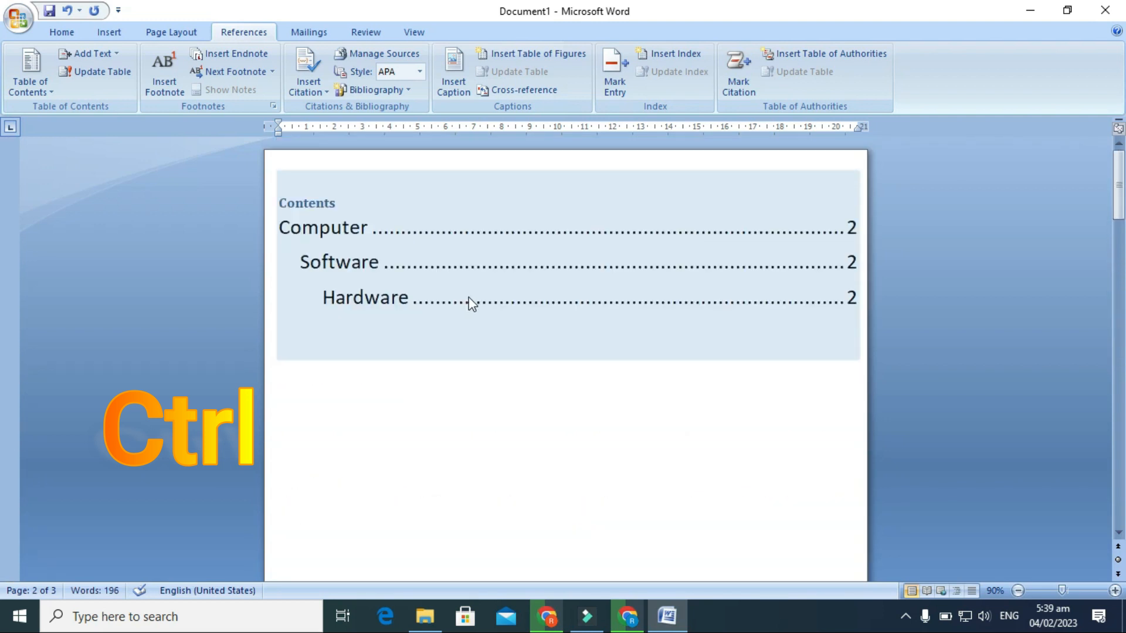
# Step: Follow the Hardware link in the table of contents to its heading and return to the contents page
pyautogui.click(469, 297)
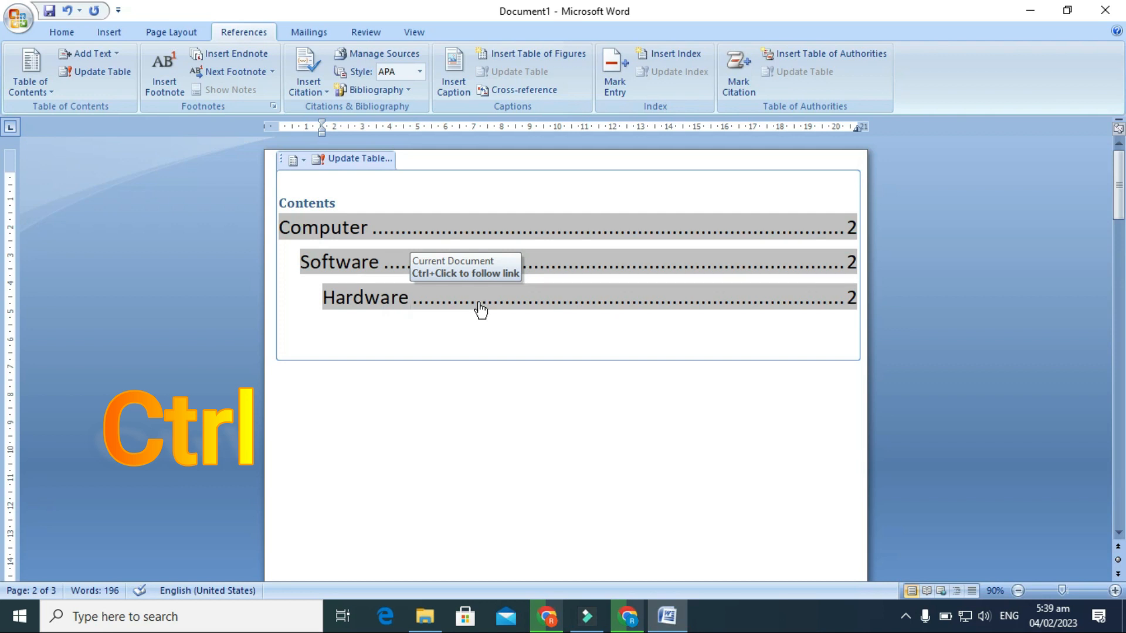
pyautogui.keyDown('ctrl'); pyautogui.click(480, 300); pyautogui.keyUp('ctrl')
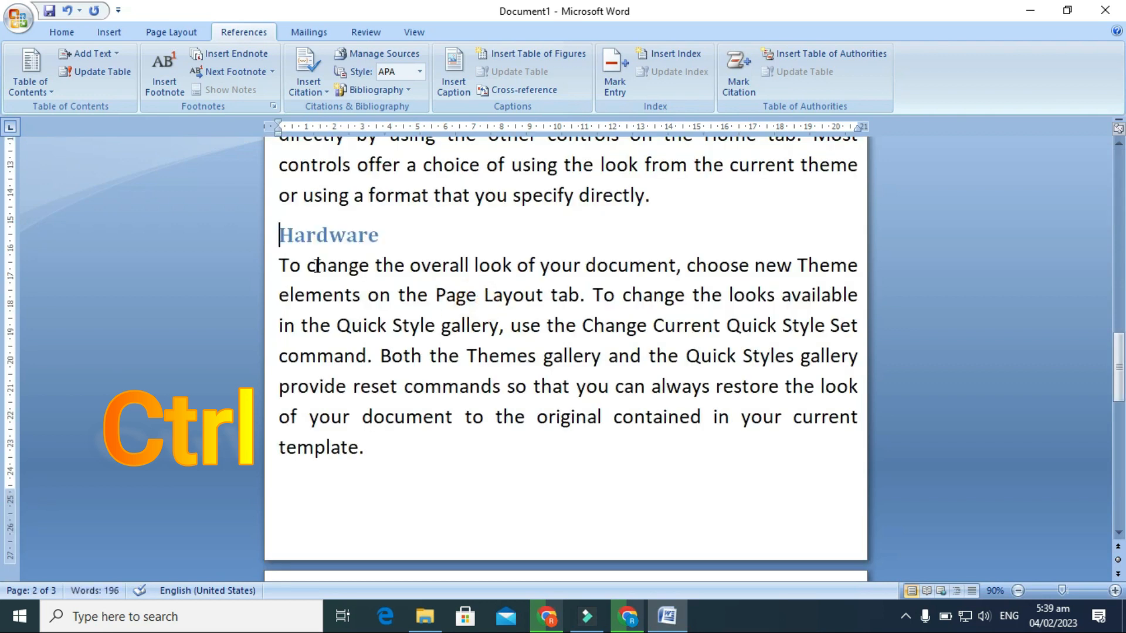
pyautogui.scroll(15, 354, 282)
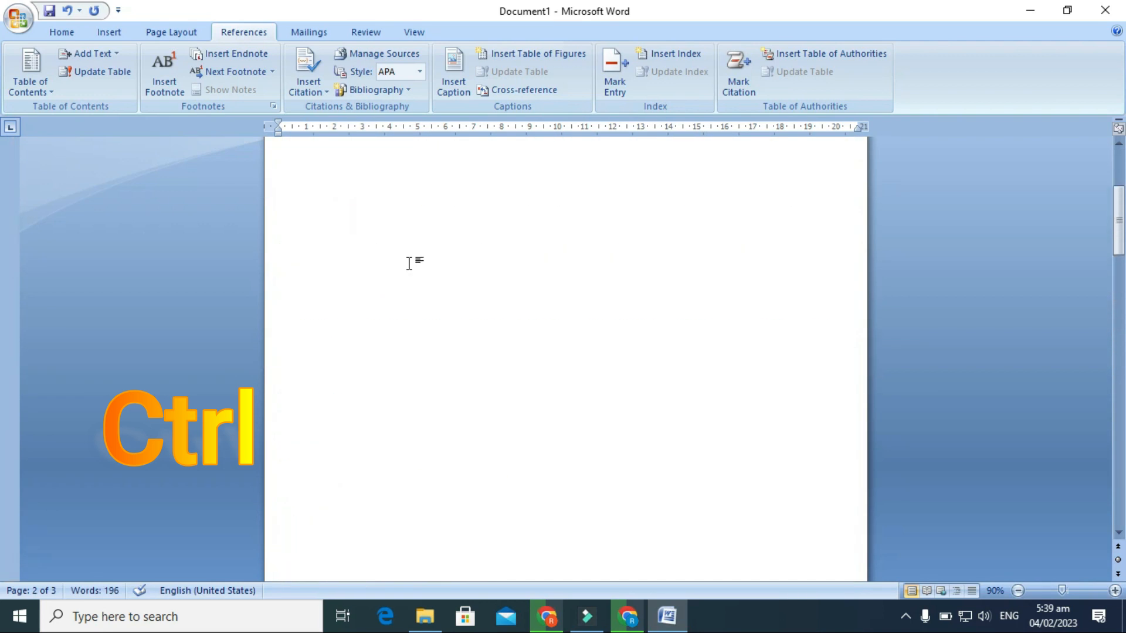
pyautogui.scroll(1, 414, 273)
pyautogui.click(250, 173)
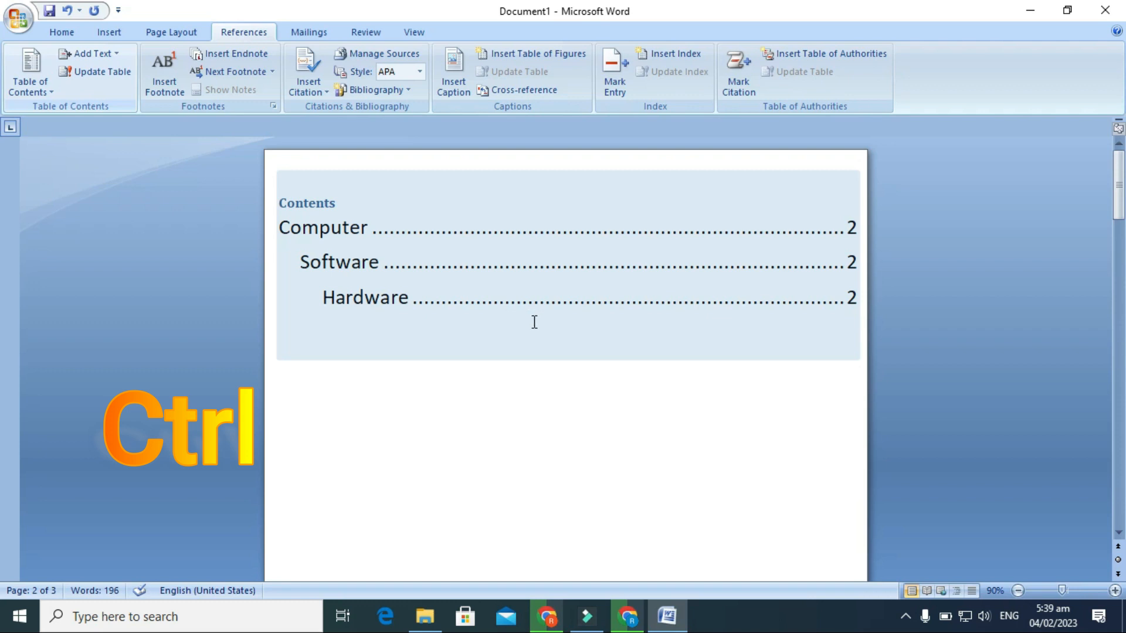
# Step: Insert a page break before "provide reset commands" in the Hardware paragraph so the rest of the text starts on a new page
pyautogui.scroll(-10, 534, 322)
pyautogui.scroll(-6, 503, 275)
pyautogui.scroll(2, 503, 278)
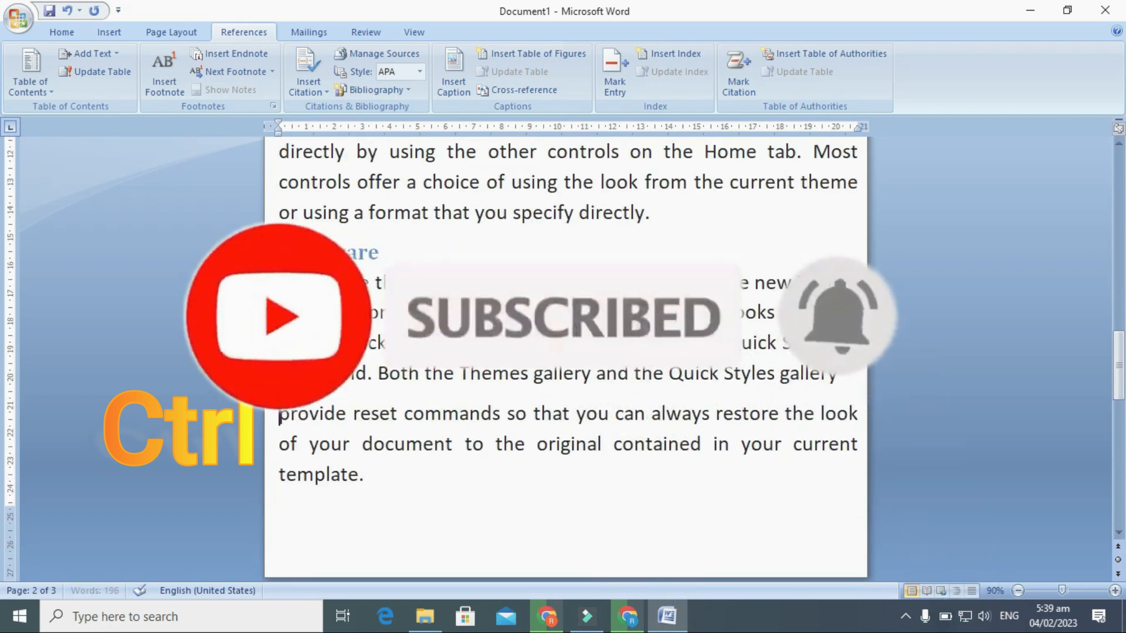
pyautogui.hotkey('ctrl', 'Return')
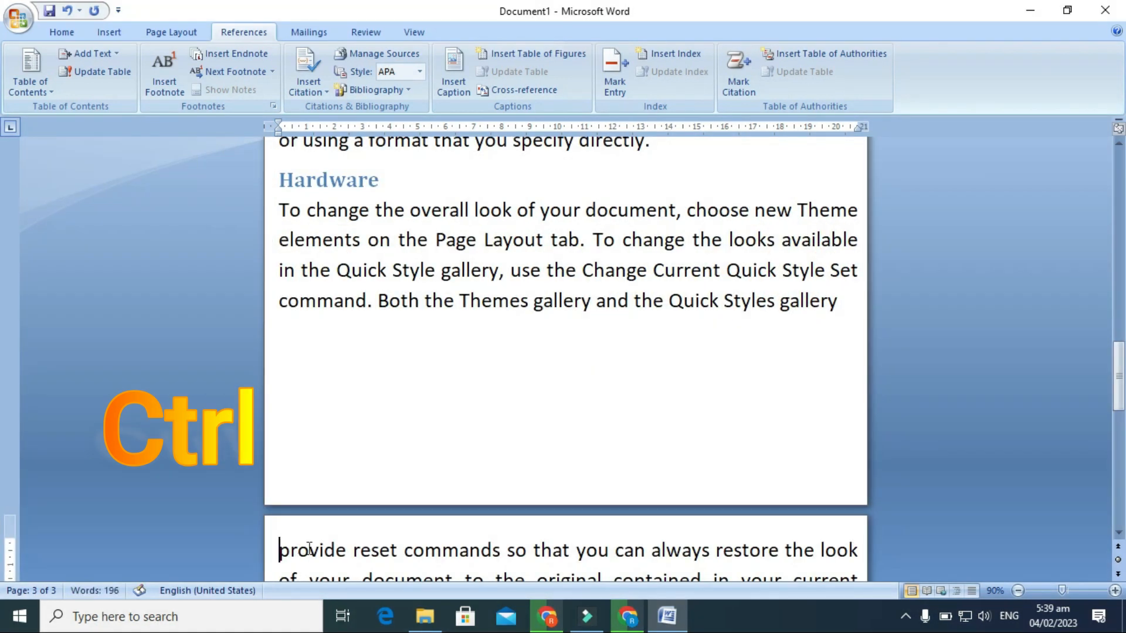
# Step: Add the heading text "CPU" on its own line above "provide reset commands" on the last page
pyautogui.press('Return')
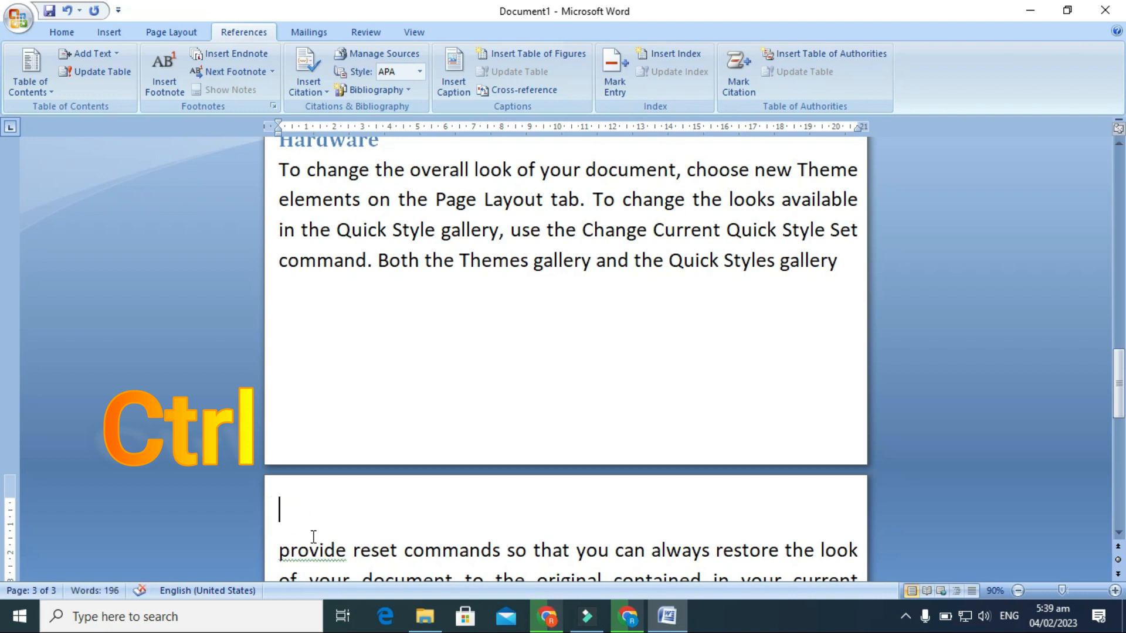
pyautogui.write('U')
pyautogui.press('BackSpace')
pyautogui.write('c')
pyautogui.press('BackSpace')
pyautogui.write('Cp')
pyautogui.press('BackSpace')
pyautogui.write('PU')
# Step: Mark the "CPU" heading as Level 3 text for the table of contents
pyautogui.moveTo(319, 522); pyautogui.dragTo(276, 517)
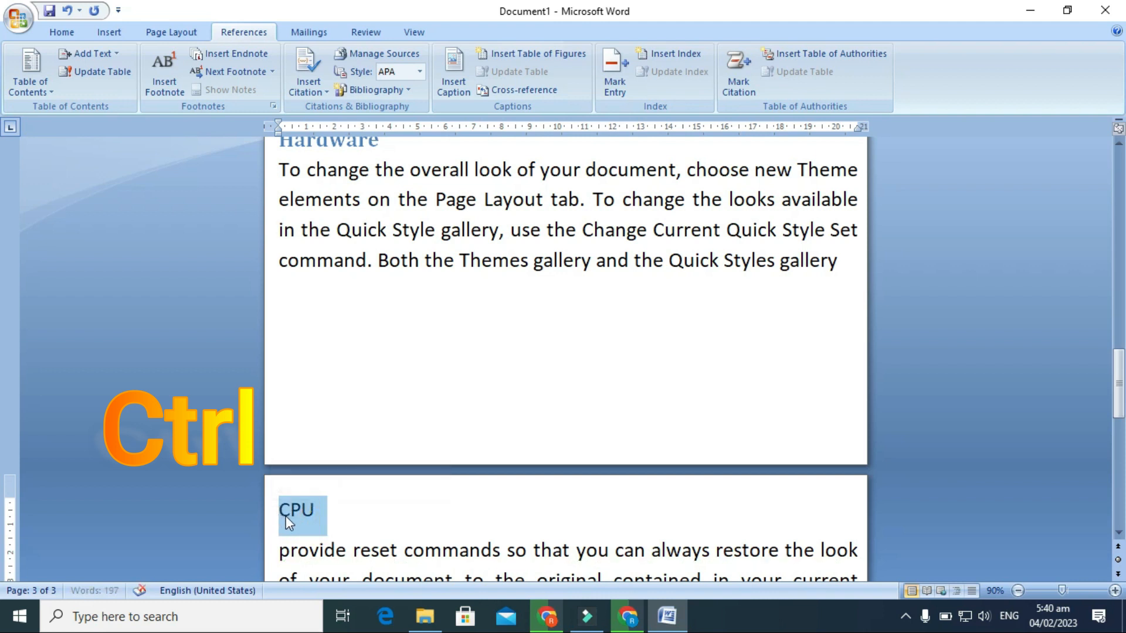
pyautogui.click(117, 51)
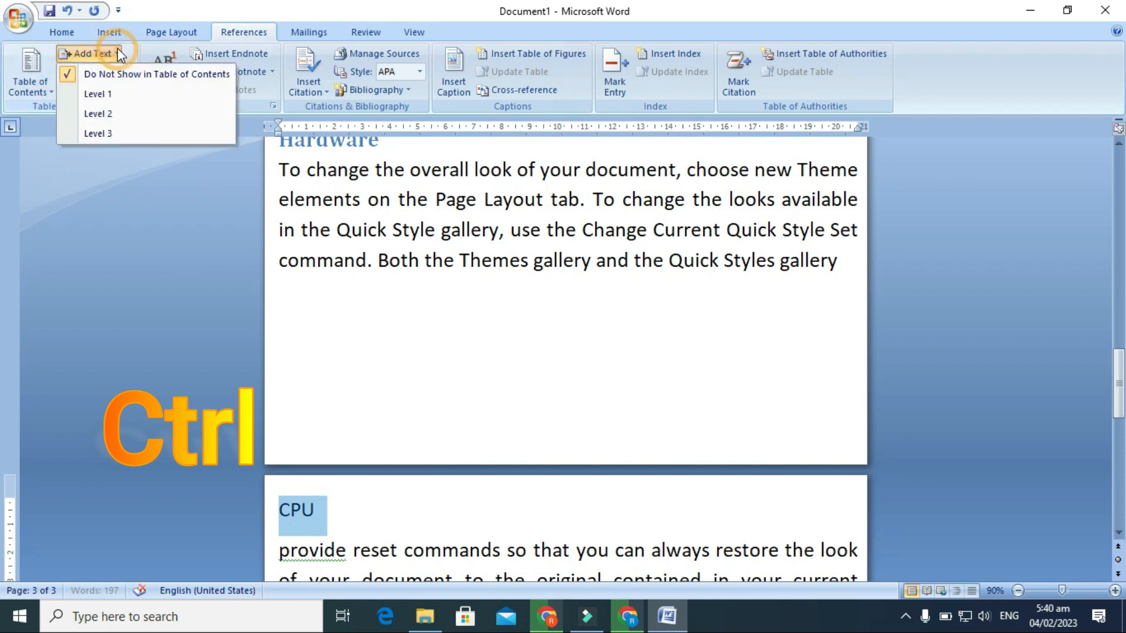
pyautogui.click(112, 131)
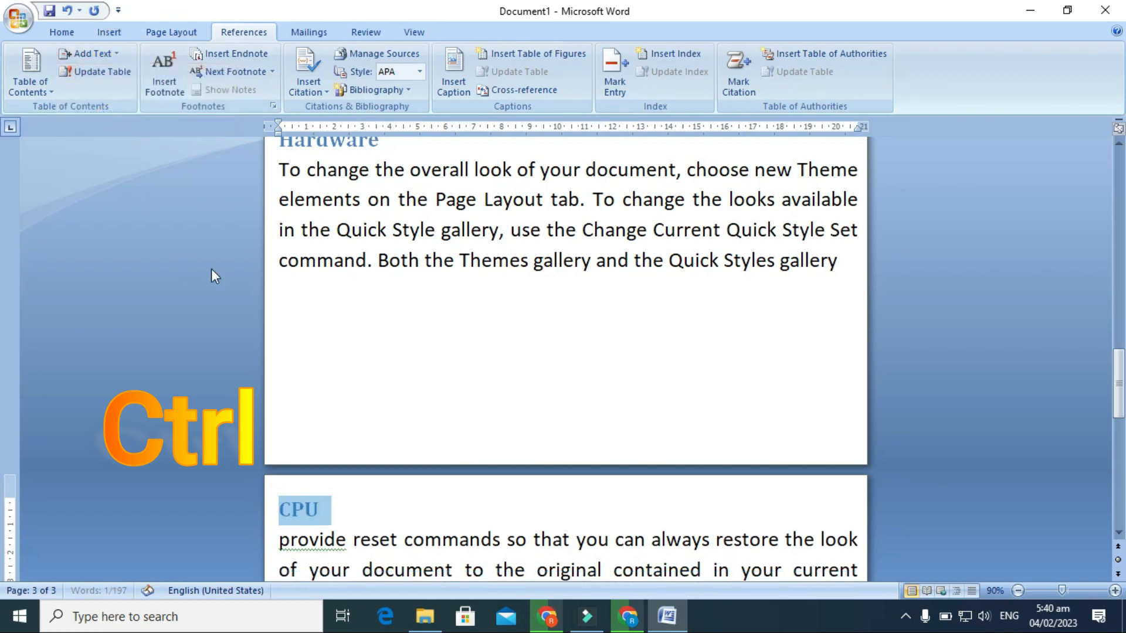
# Step: Update the entire table of contents on the first page to include the new CPU heading
pyautogui.scroll(20, 371, 412)
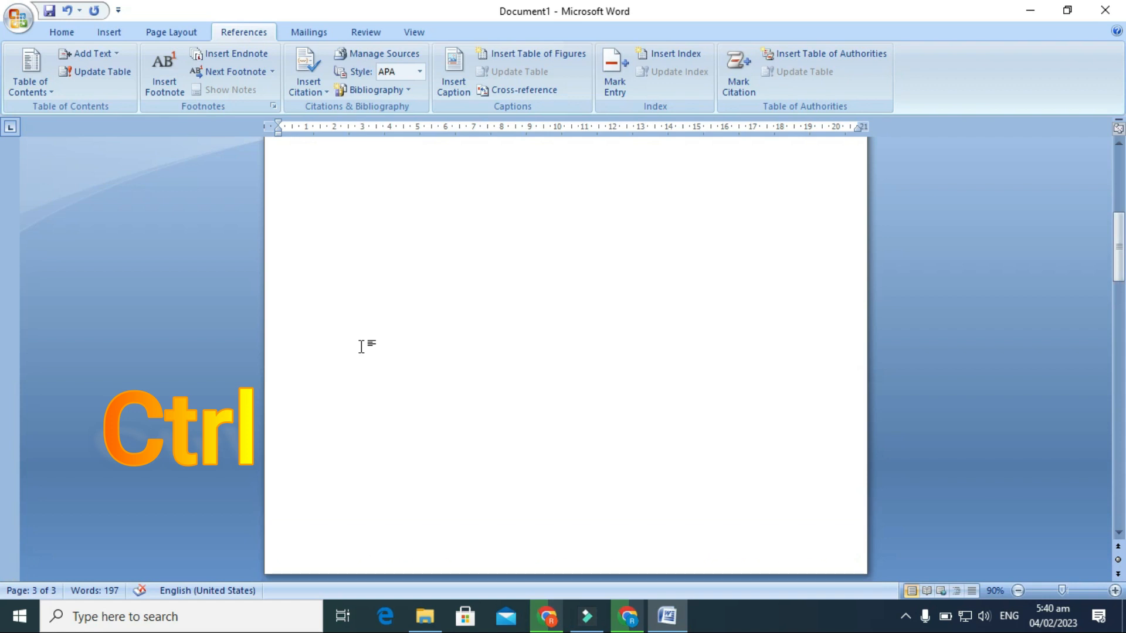
pyautogui.click(335, 264)
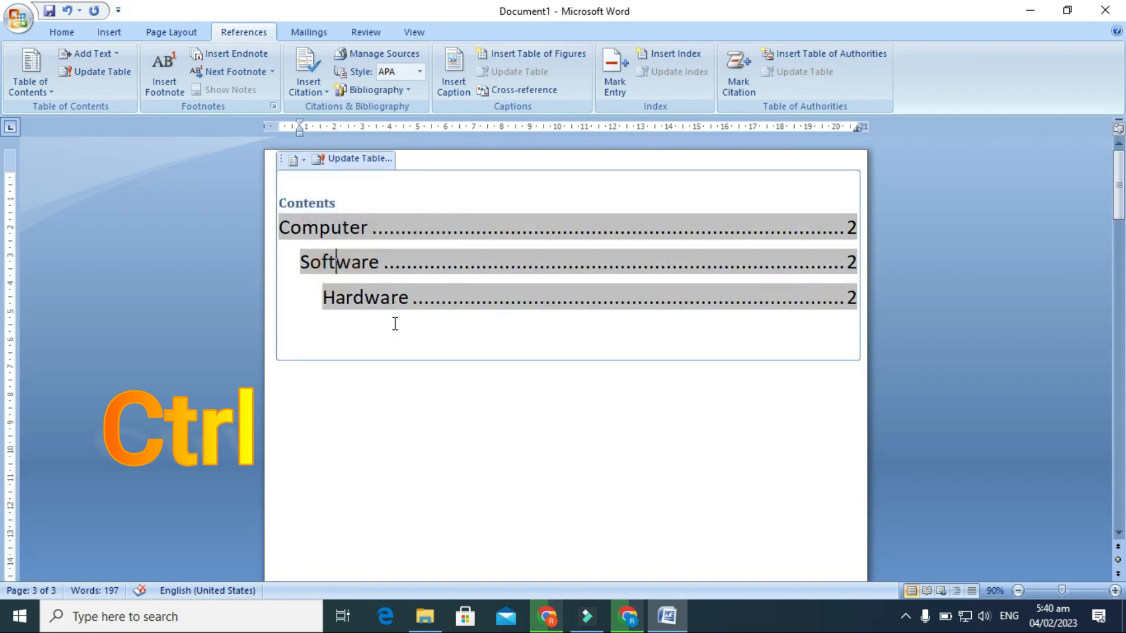
pyautogui.keyDown('ctrl'); pyautogui.click(271, 228); pyautogui.keyUp('ctrl')
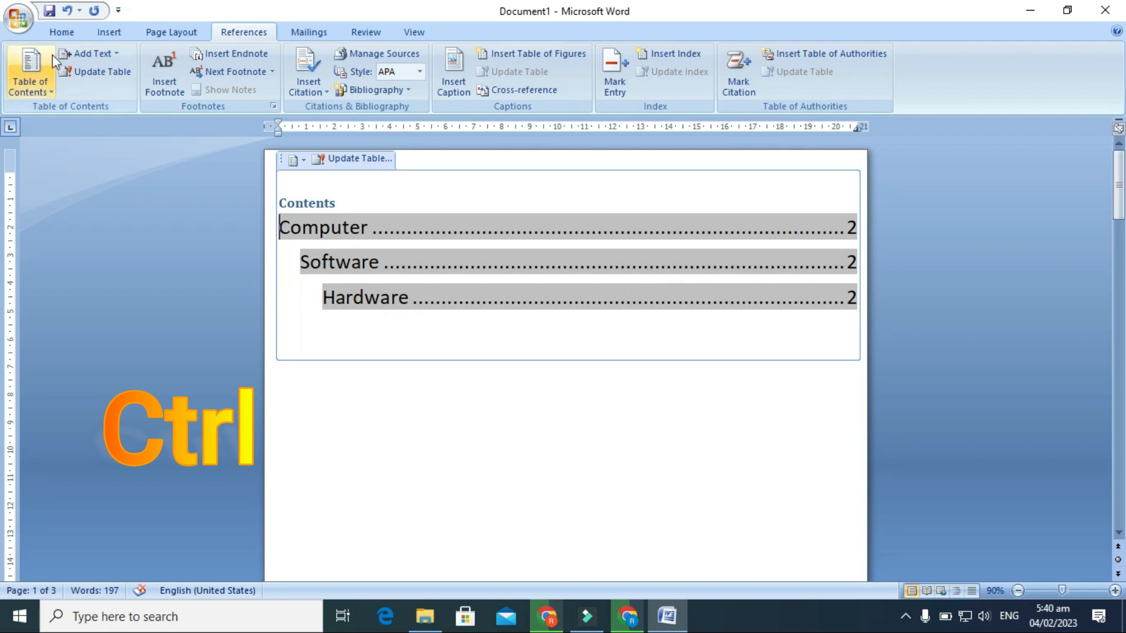
pyautogui.click(90, 72)
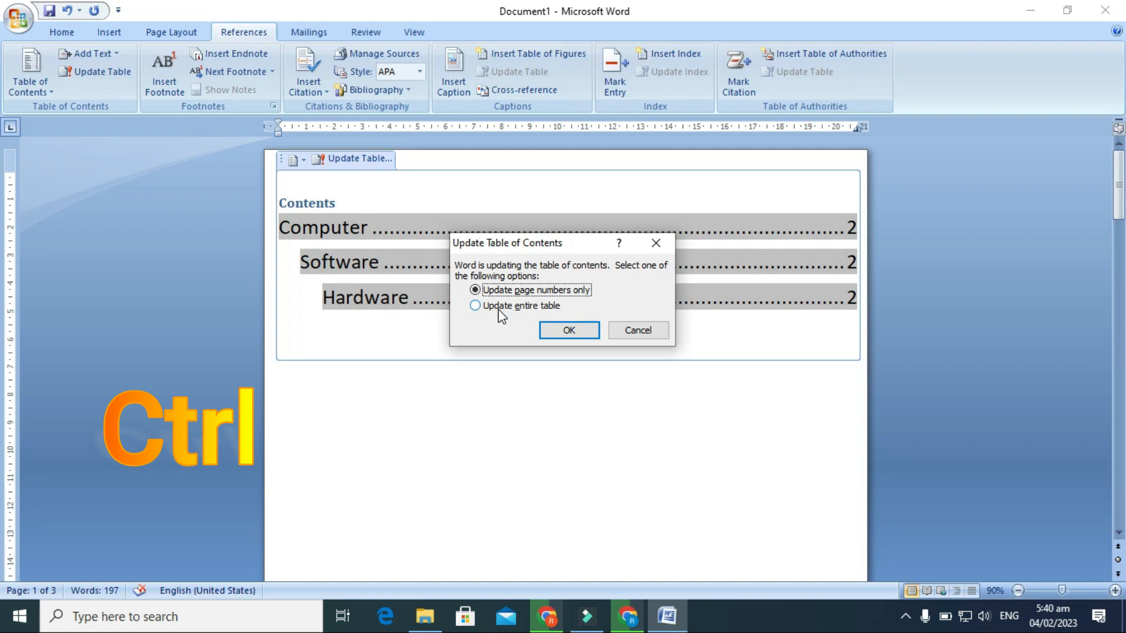
pyautogui.click(476, 306)
pyautogui.click(558, 331)
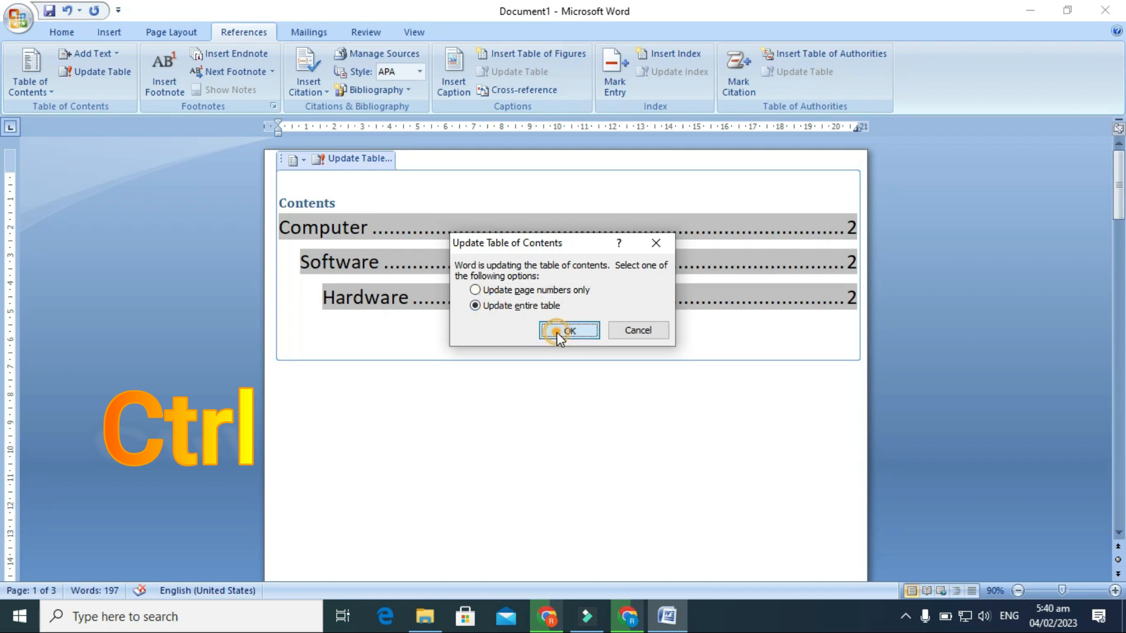
pyautogui.click(396, 364)
pyautogui.moveTo(307, 335); pyautogui.dragTo(747, 309)
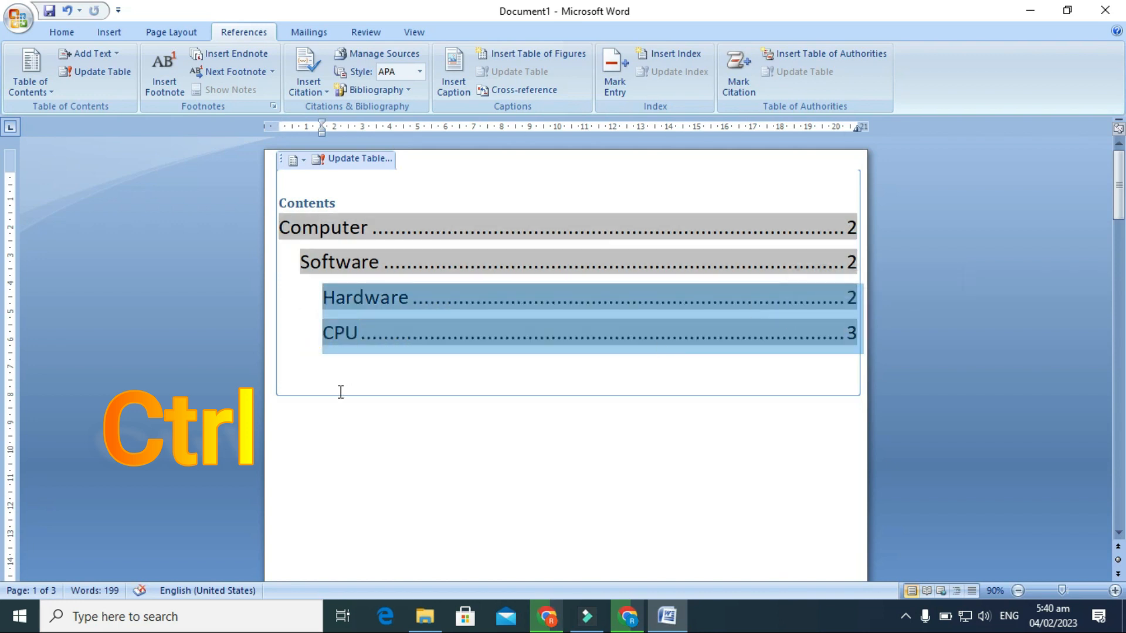
pyautogui.click(344, 372)
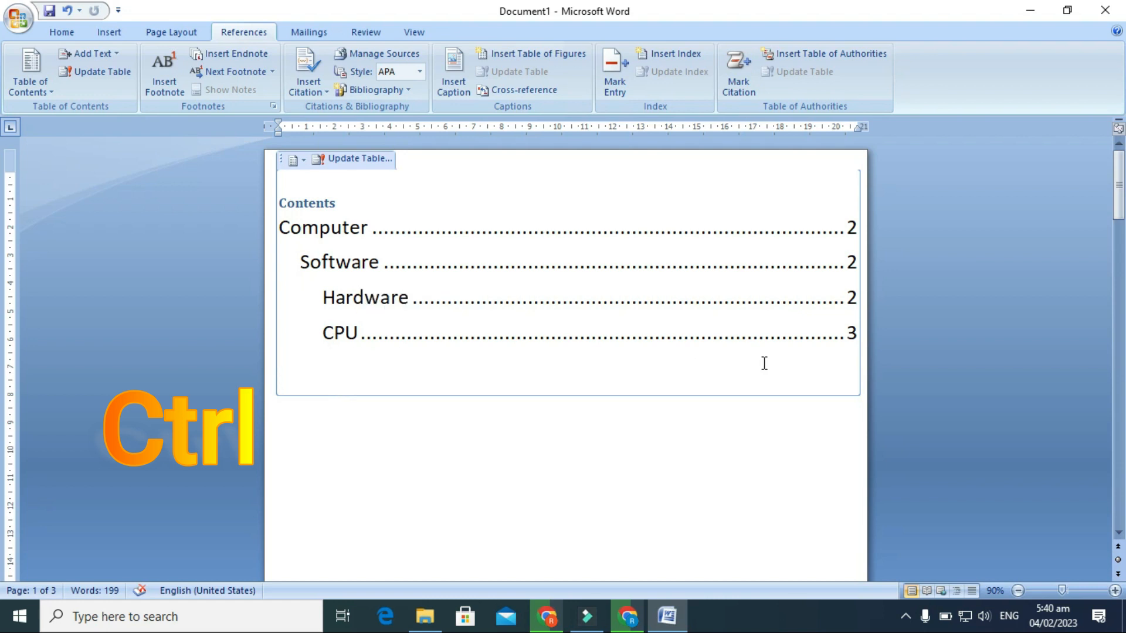
# Step: Check the headings on the following pages, and test the CPU link in the table of contents before returning to the contents page
pyautogui.scroll(-20, 701, 359)
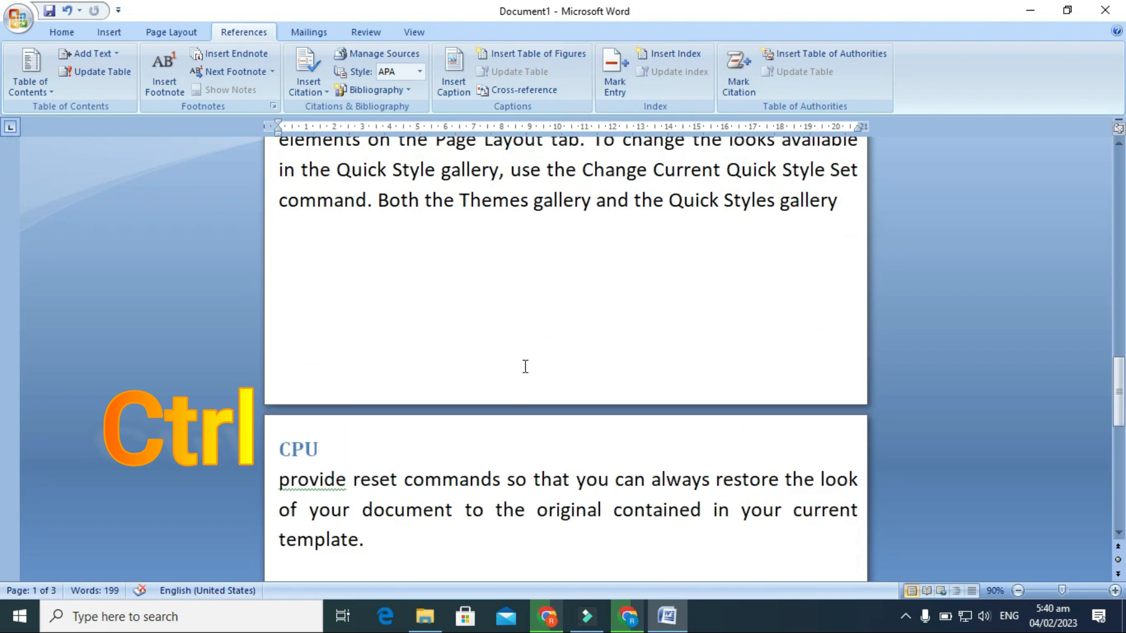
pyautogui.scroll(12, 518, 375)
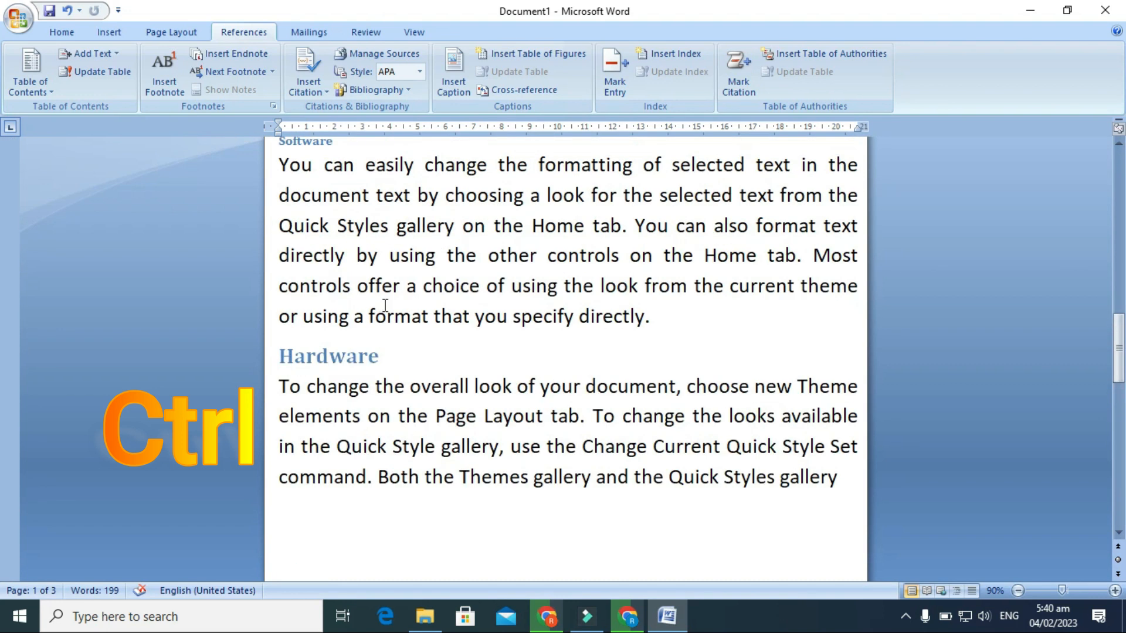
pyautogui.scroll(10, 446, 370)
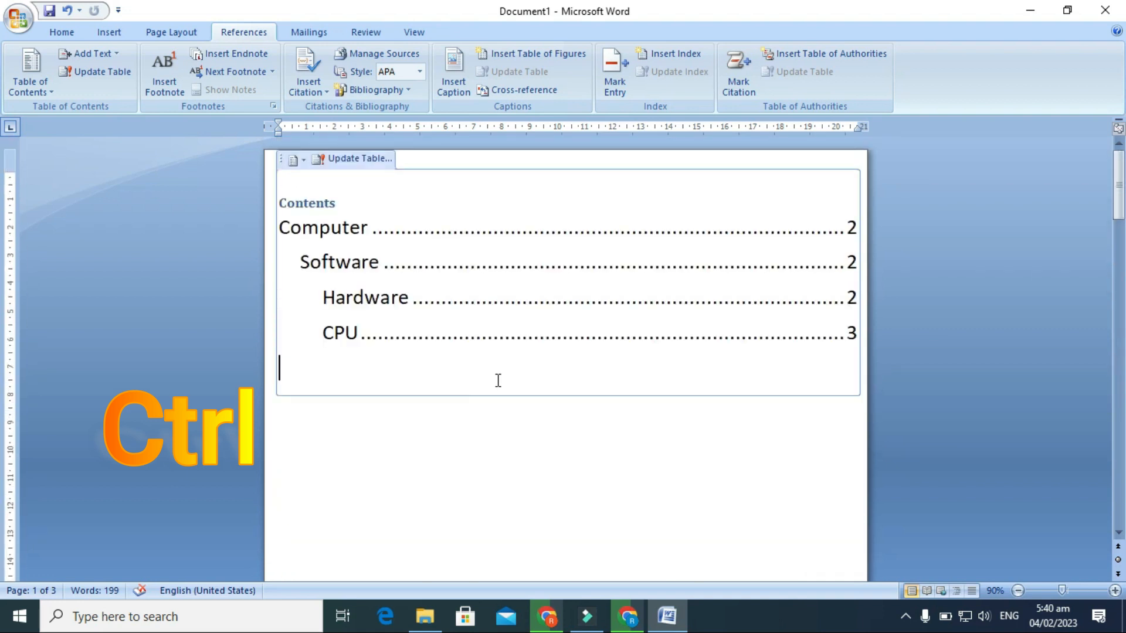
pyautogui.keyDown('ctrl'); pyautogui.click(599, 315); pyautogui.keyUp('ctrl')
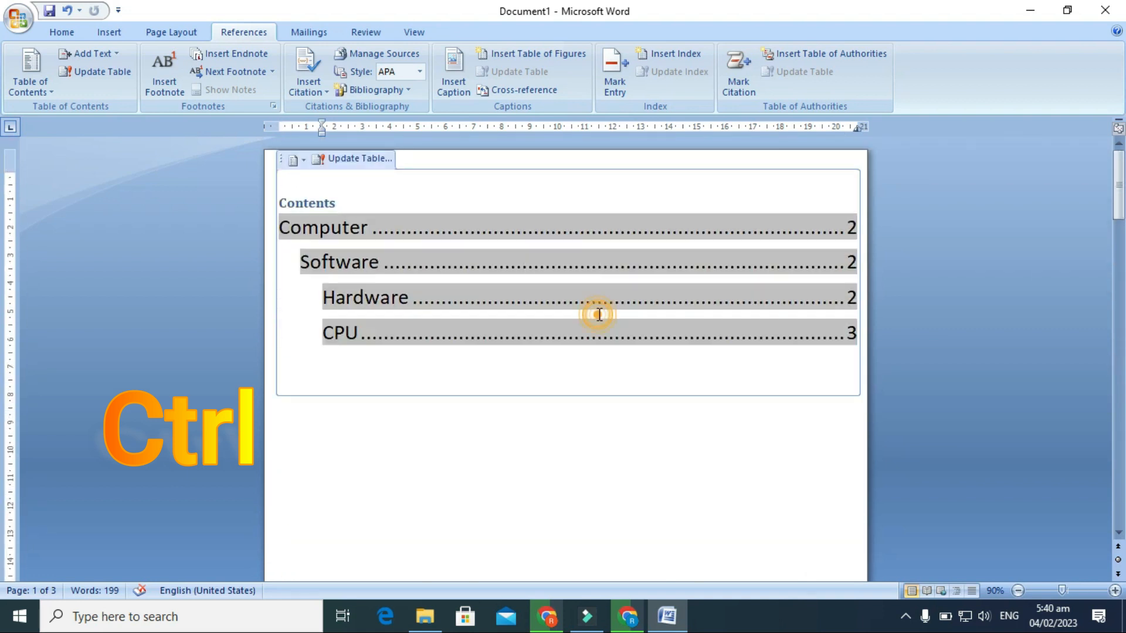
pyautogui.keyDown('ctrl'); pyautogui.click(603, 345); pyautogui.keyUp('ctrl')
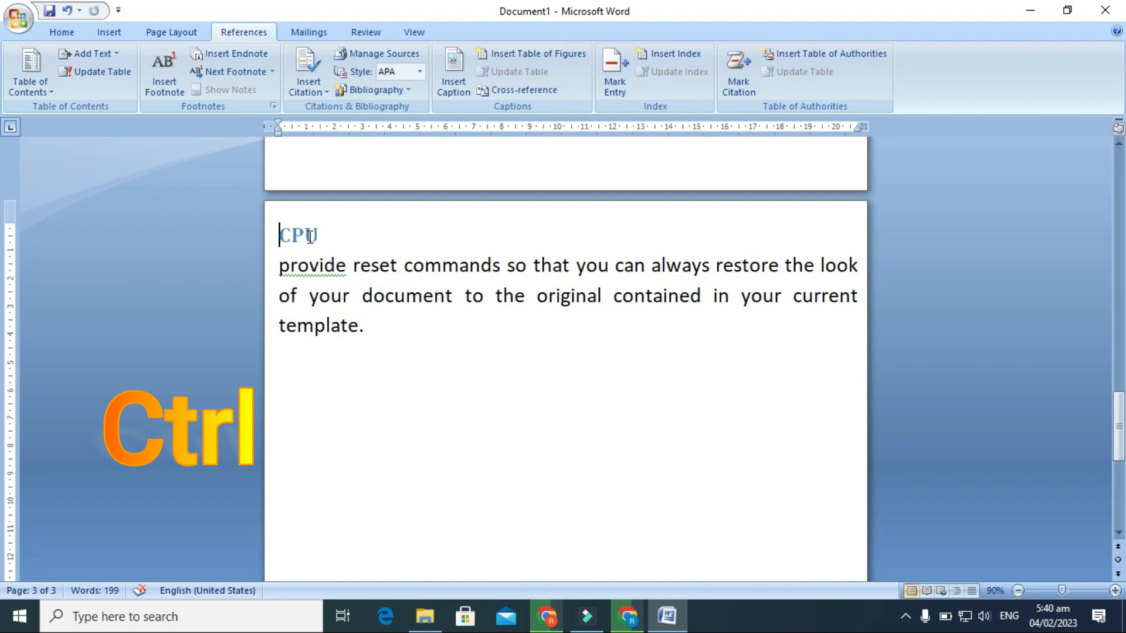
pyautogui.scroll(20, 462, 275)
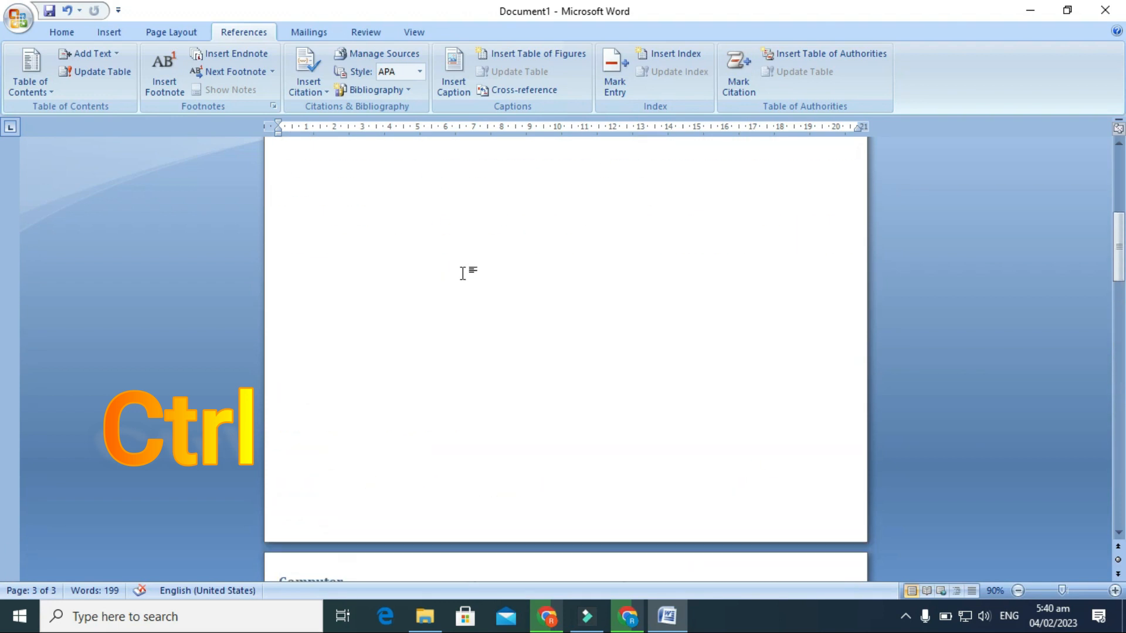
pyautogui.scroll(8, 463, 272)
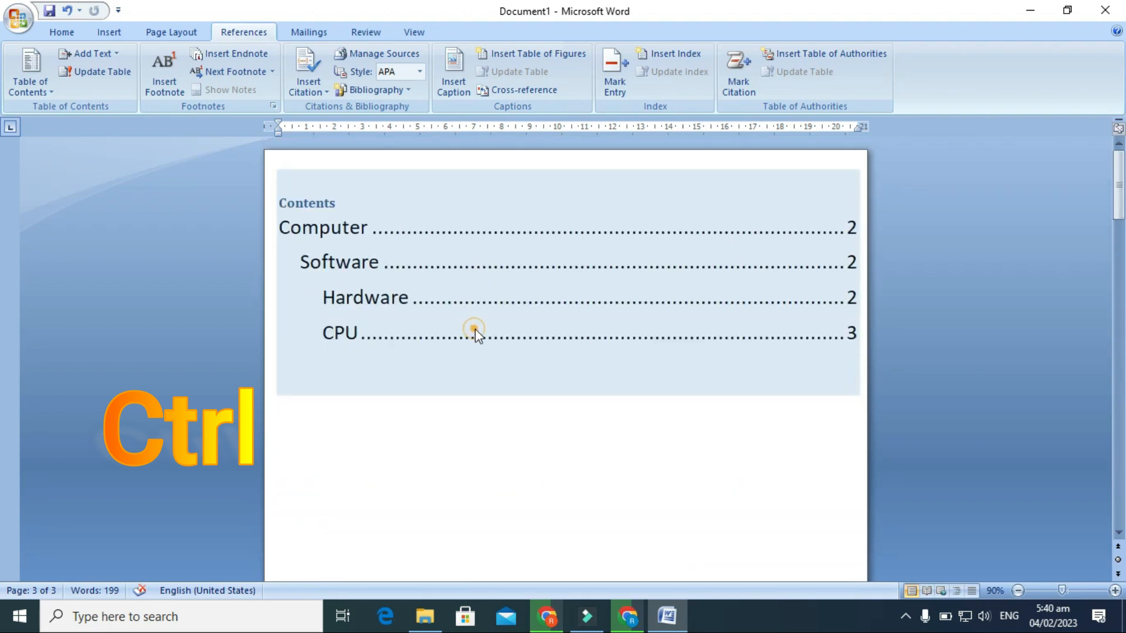
pyautogui.click(475, 329)
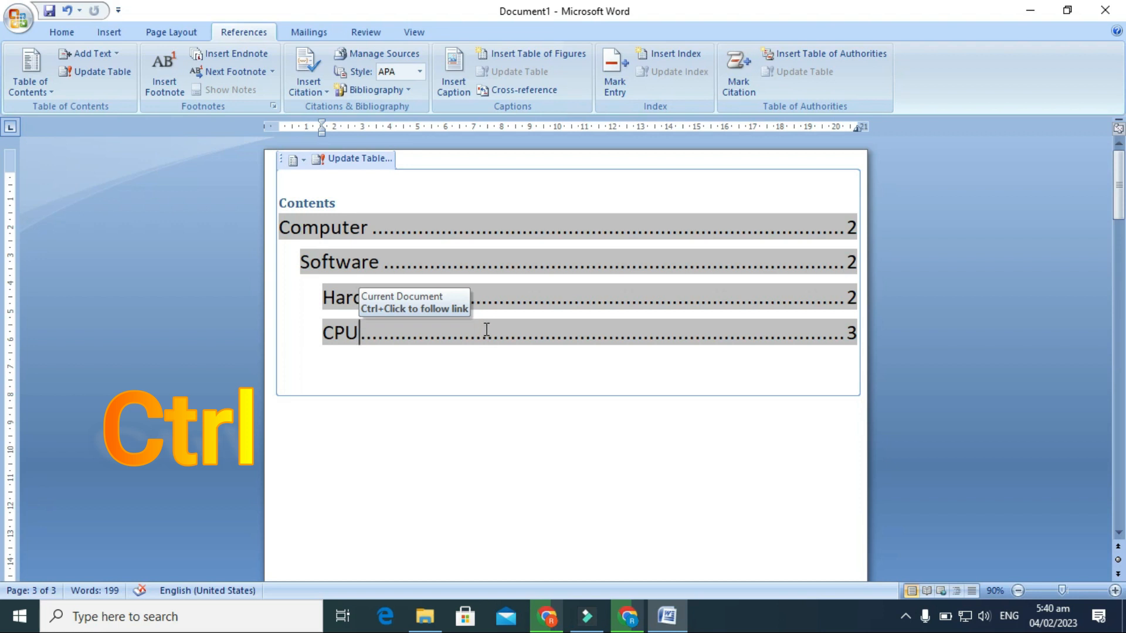